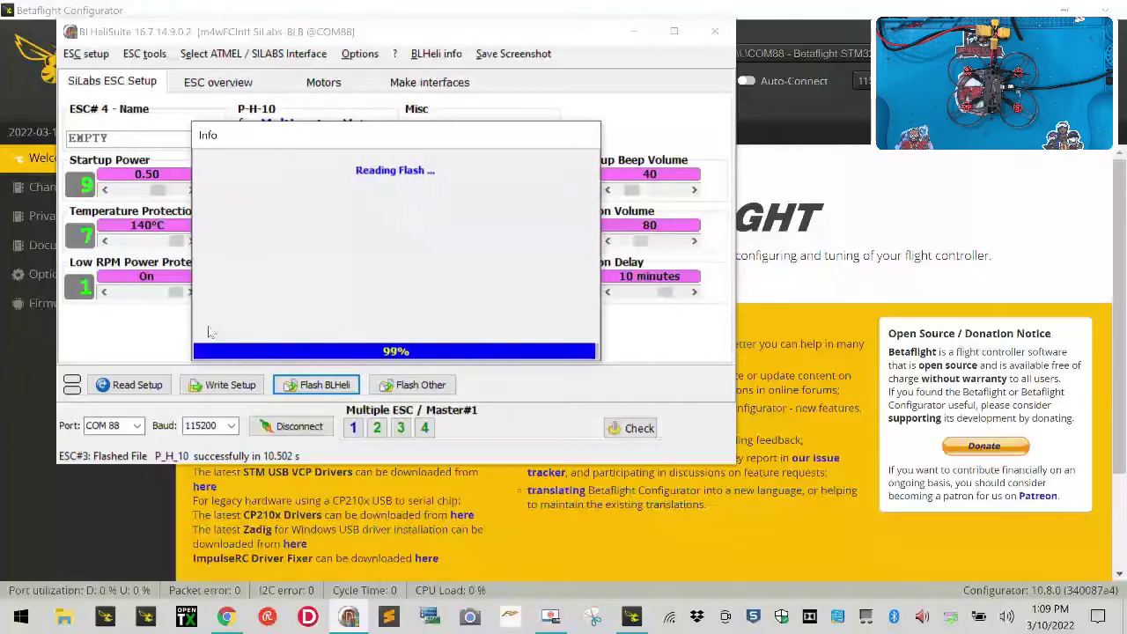
- Write the setup to all four flashed ESCs and disconnect the ESC interface
left_click(380, 347)
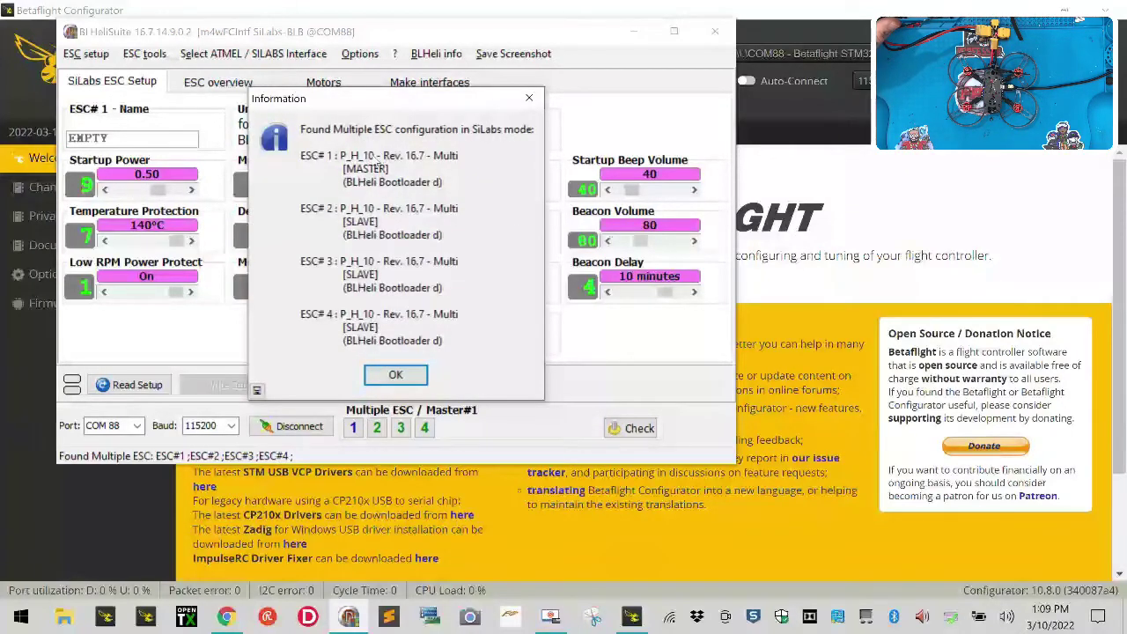
left_click(394, 376)
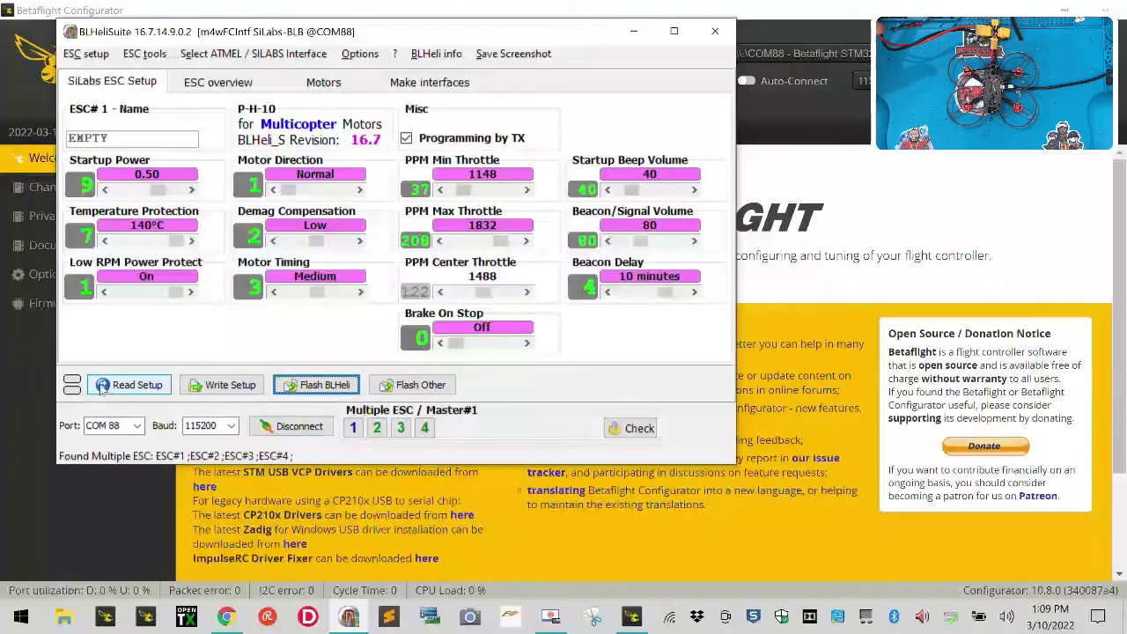
left_click(224, 385)
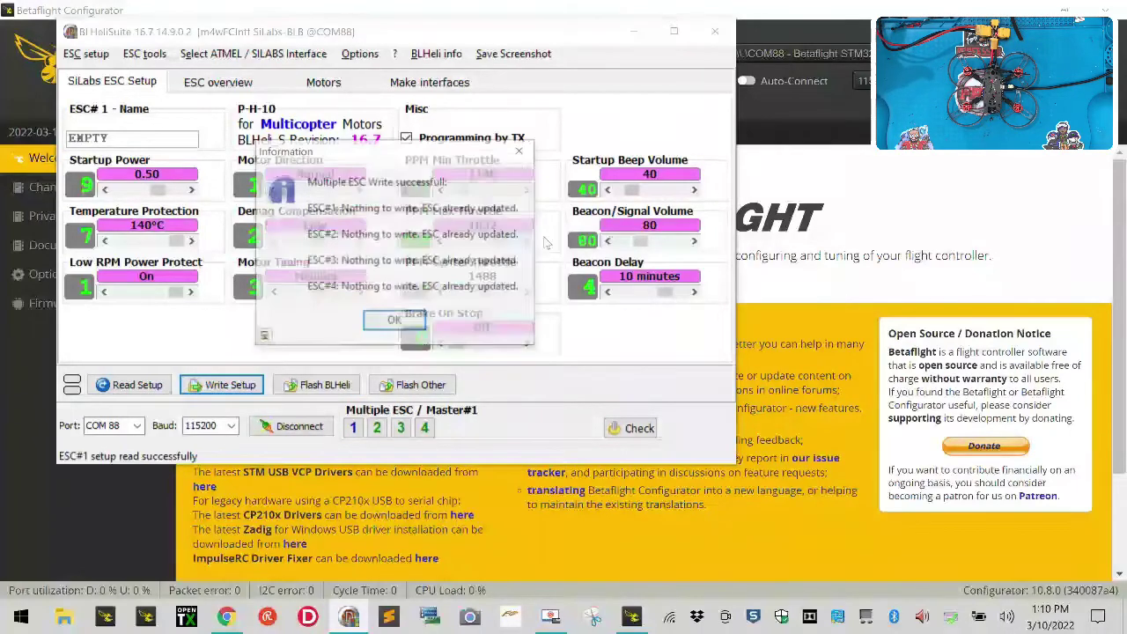
left_click(395, 318)
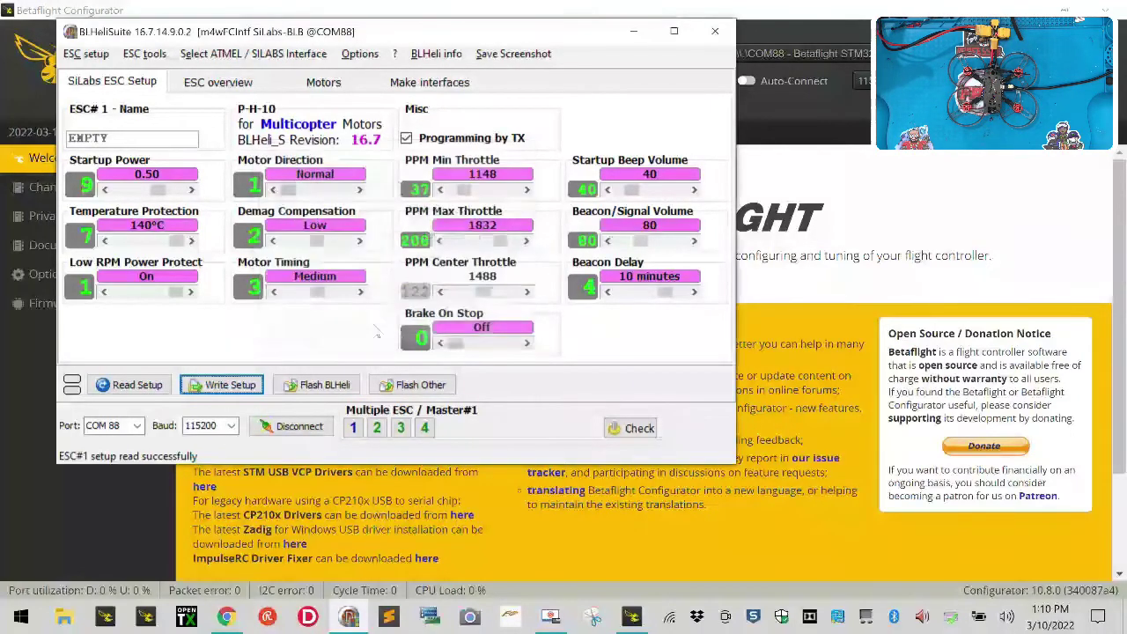
left_click(296, 425)
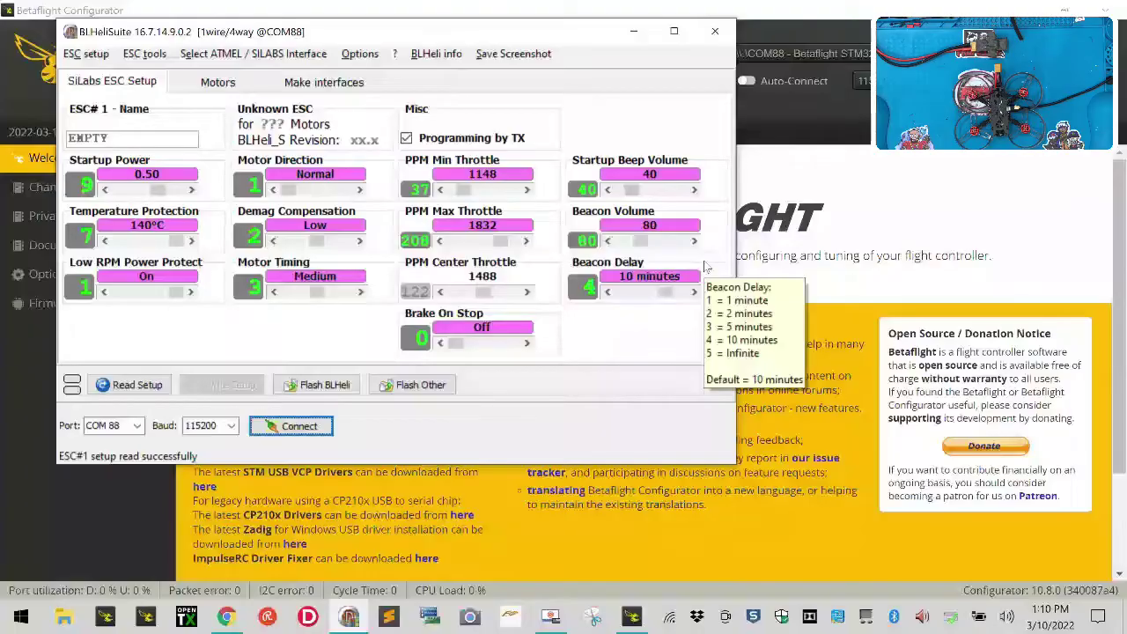
- Switch to Betaflight Configurator, reset the model's Z axis and calibrate the accelerometer
left_click(629, 33)
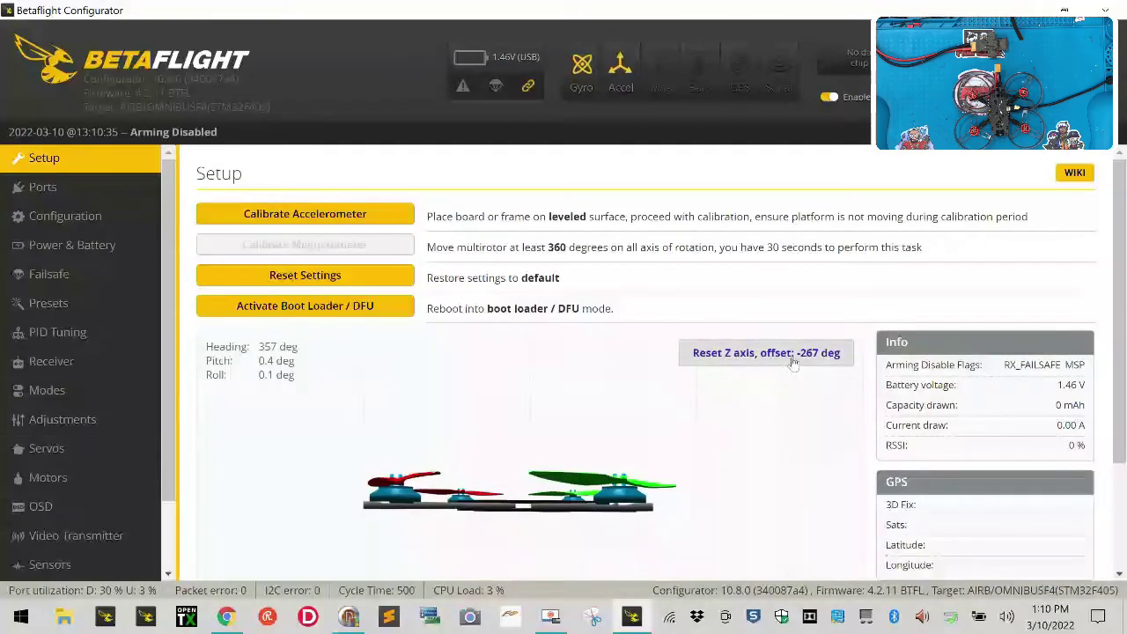
left_click(795, 352)
left_click(401, 222)
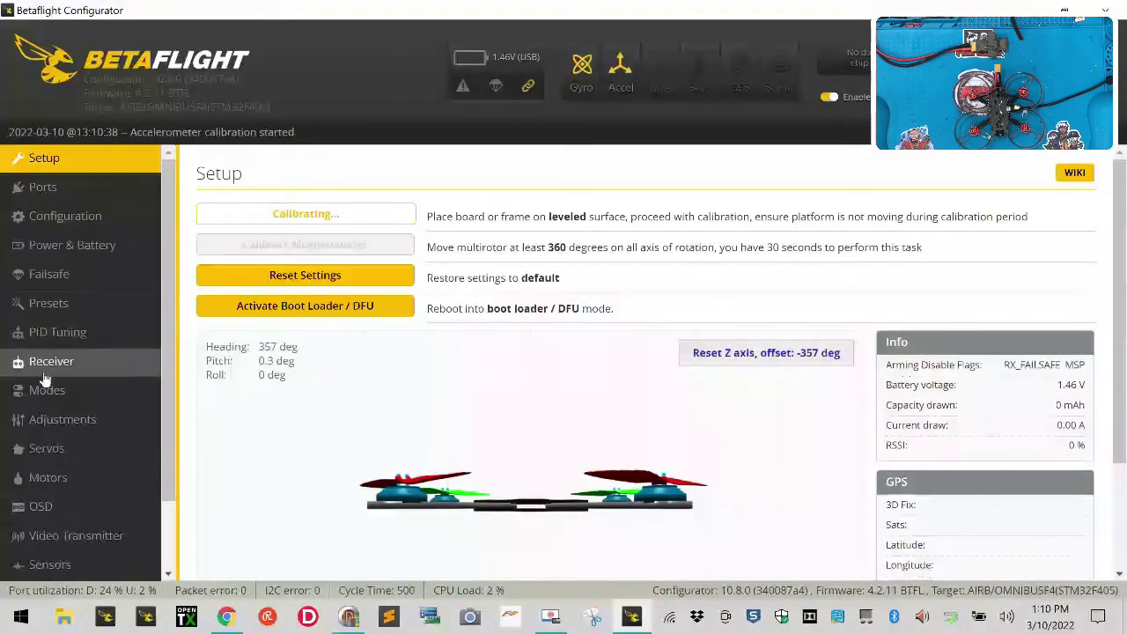
- Calibrate the ESC throttle range in motor test mode by raising the master throttle to 2000 and returning it to 1000
left_click(45, 477)
scroll(555, 476, "down", 3)
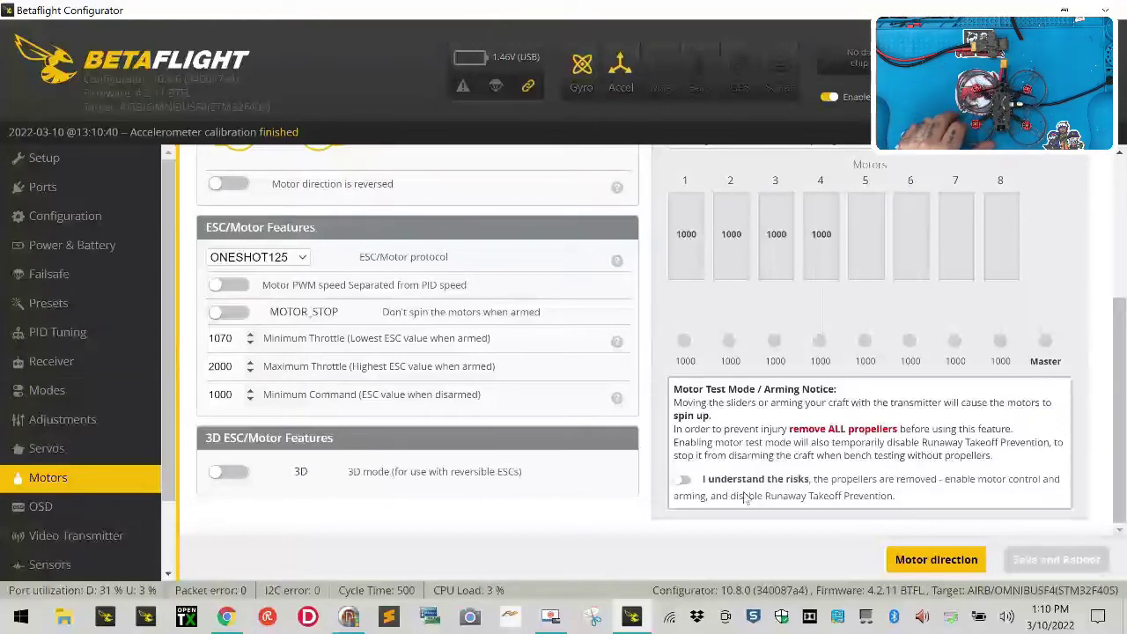
left_click(684, 483)
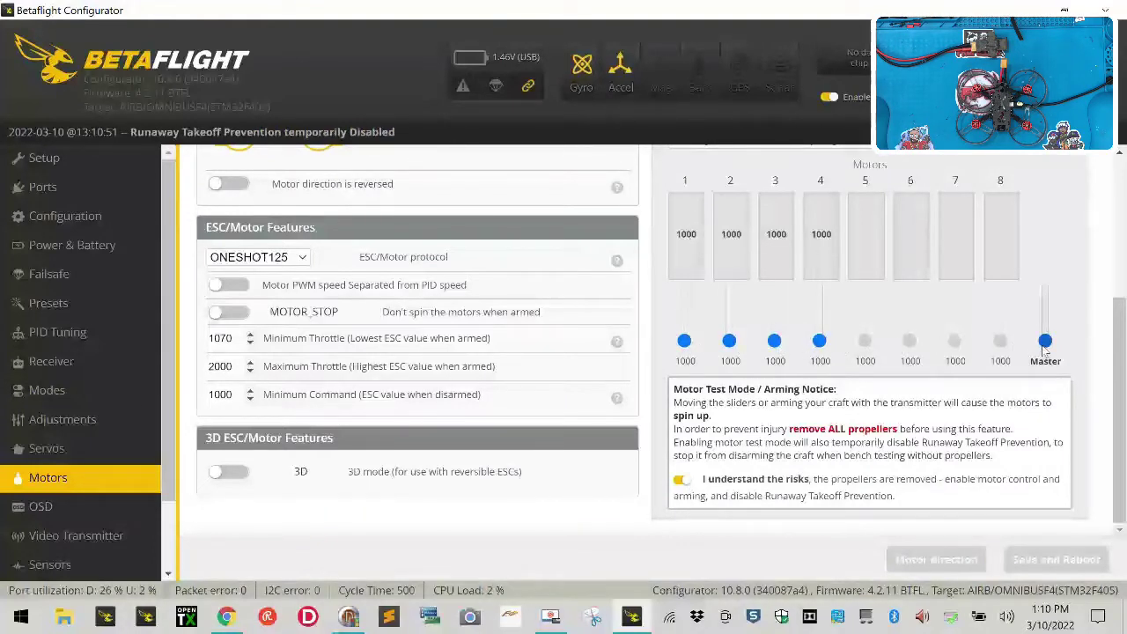
left_click_drag(1047, 343, 1063, 287)
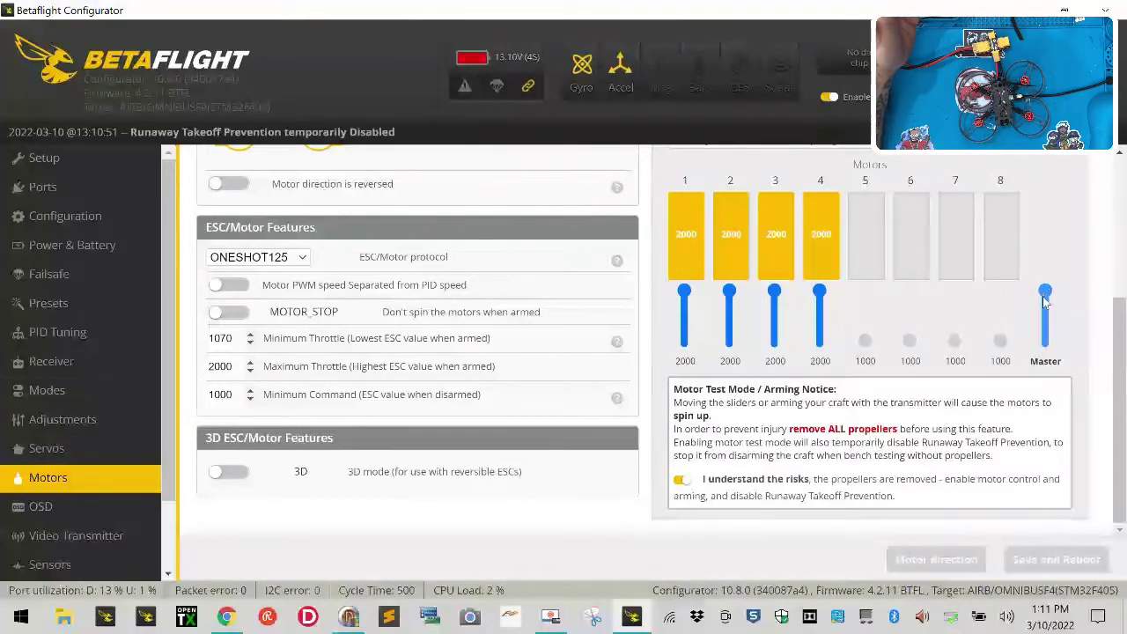
left_click_drag(1045, 298, 1044, 348)
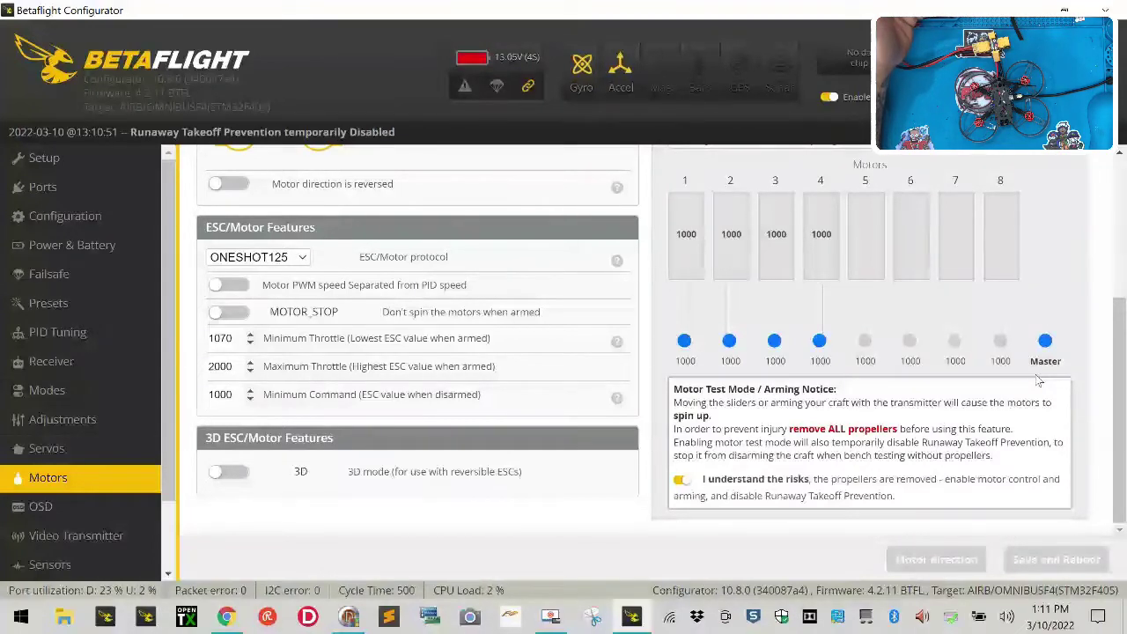
left_click(686, 483)
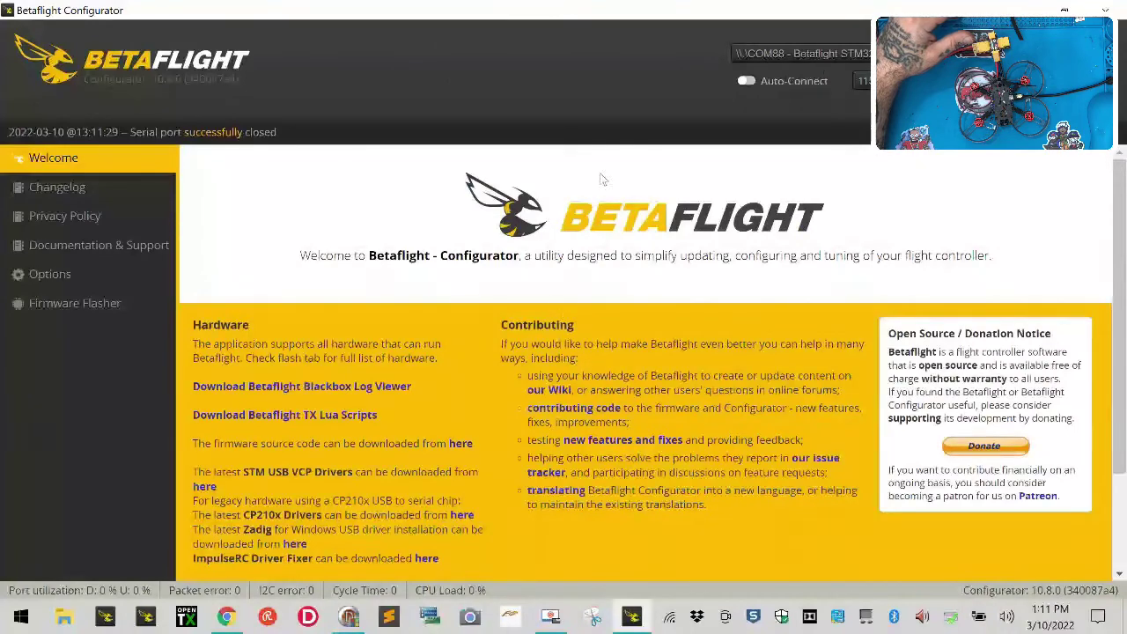
- Switch to BLHeliSuite and read the setup of the connected ESCs on COM 88
left_click(349, 616)
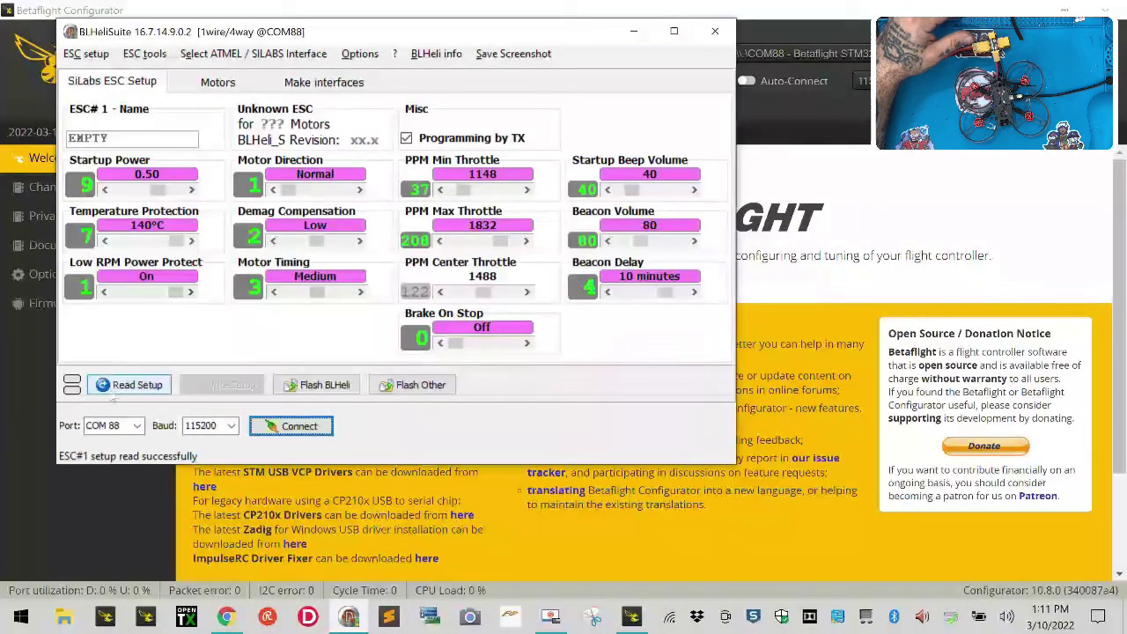
left_click(116, 386)
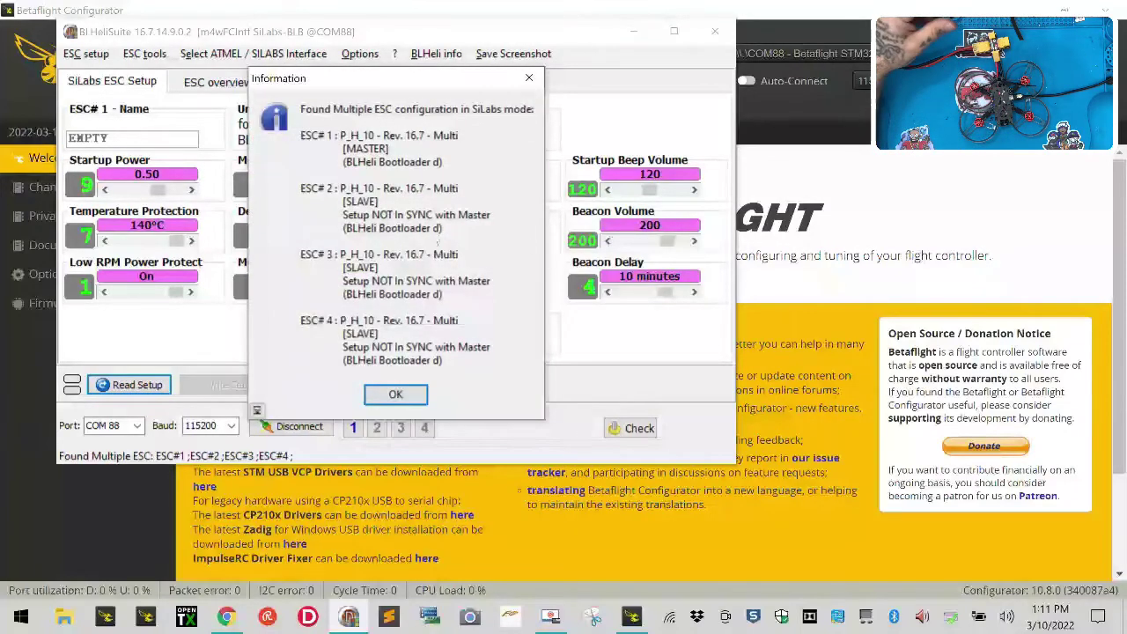
left_click(389, 395)
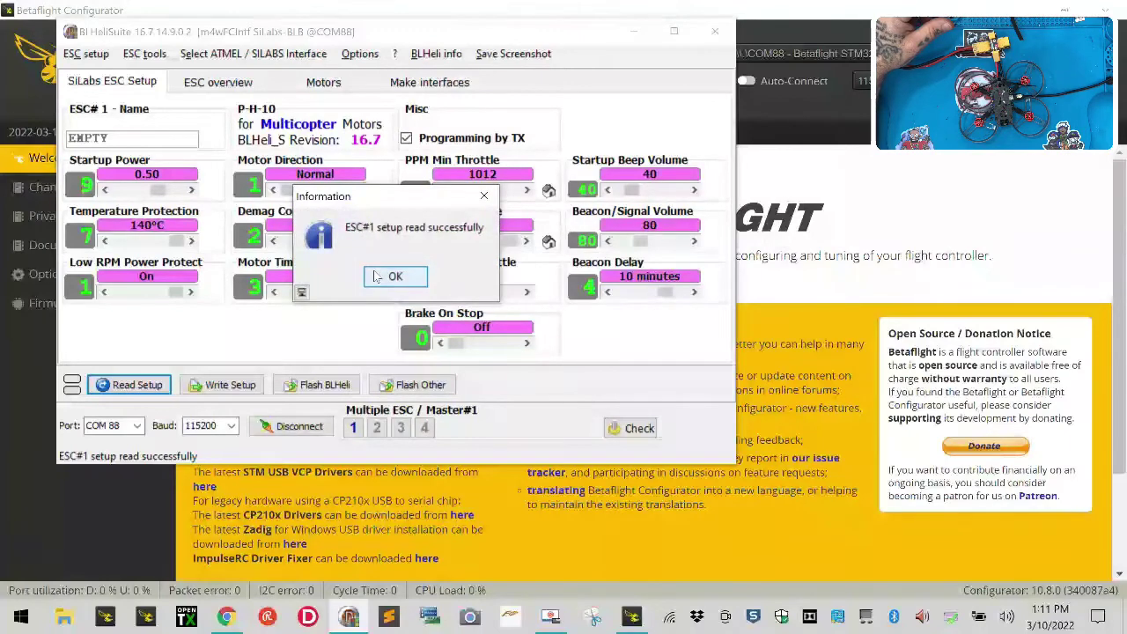
left_click(403, 278)
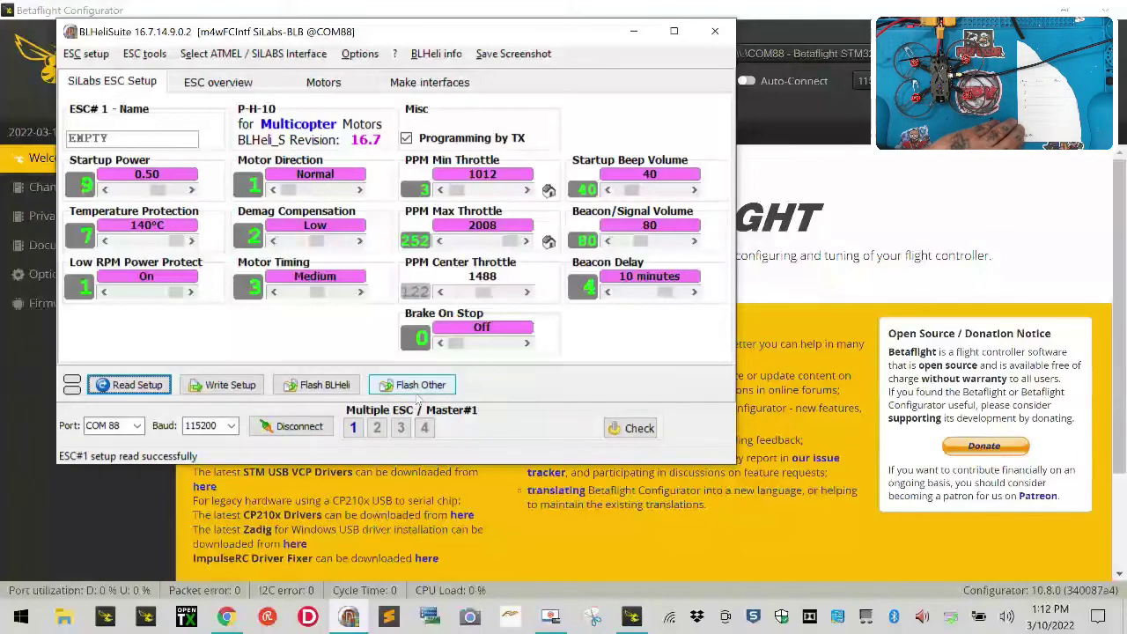
- Examine the calibrated PPM minimum and maximum throttle values of each ESC individually
right_click(351, 429)
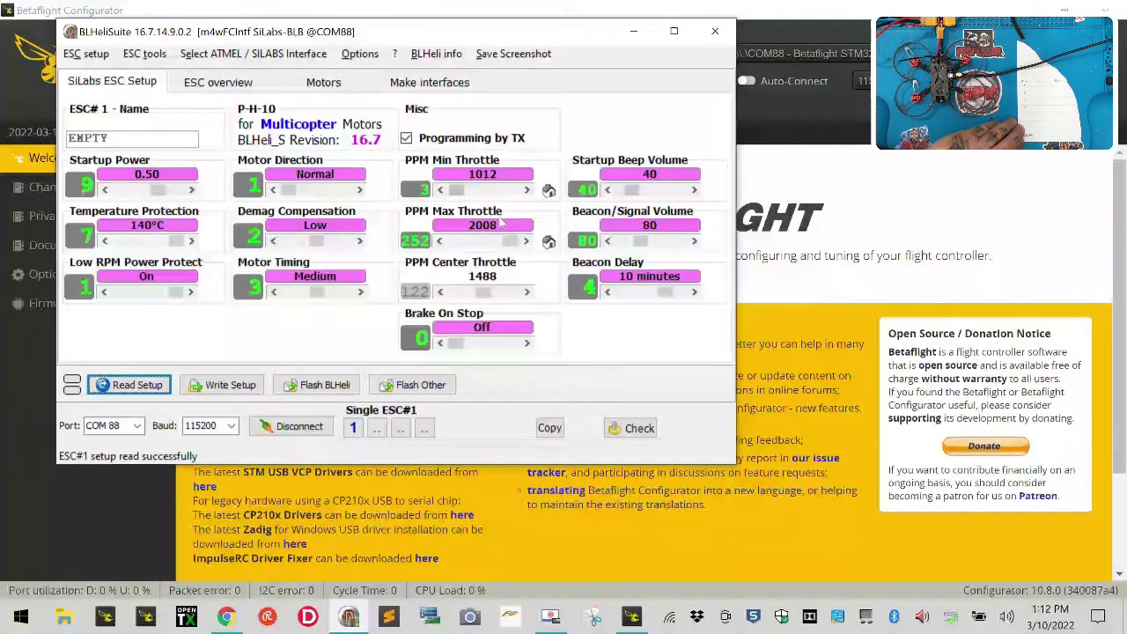
mouse_move(523, 167)
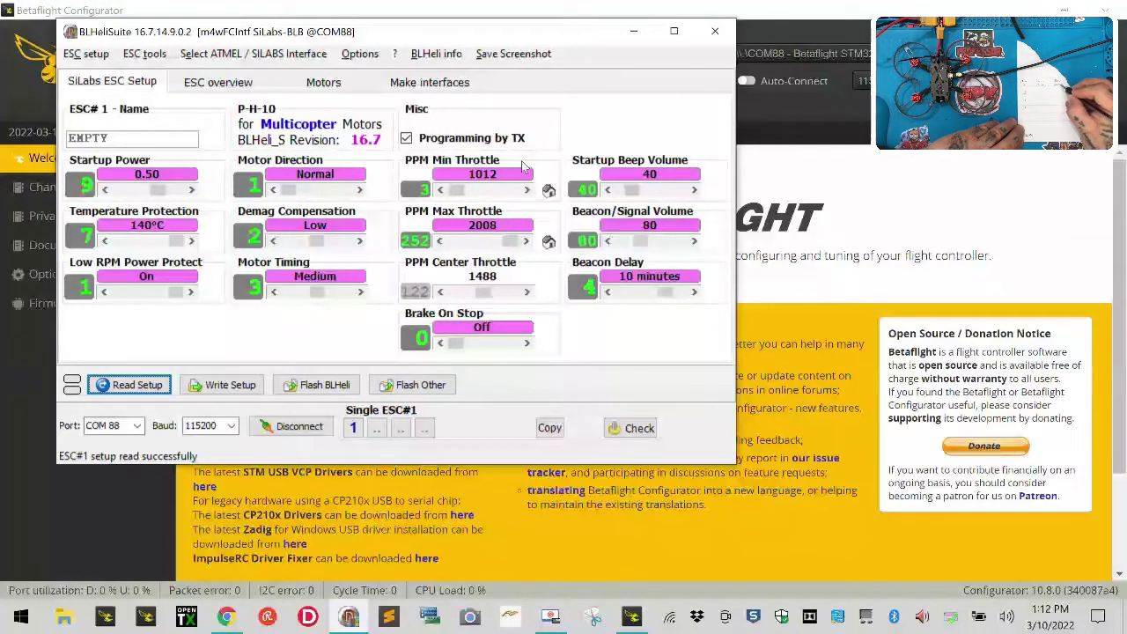
left_click(377, 429)
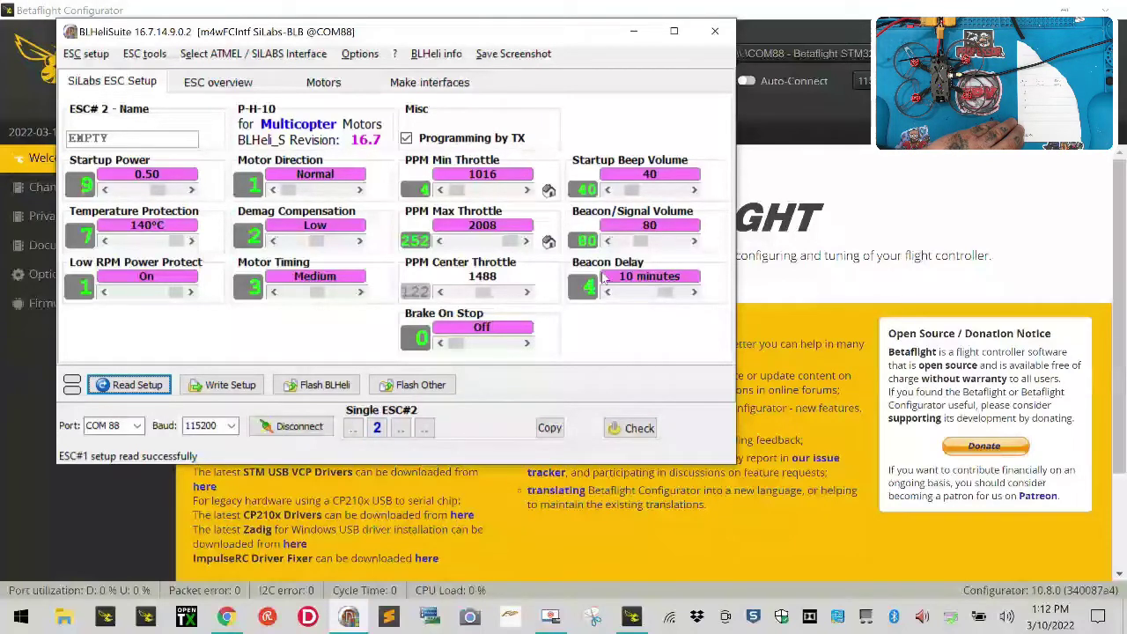
mouse_move(604, 279)
left_click(400, 428)
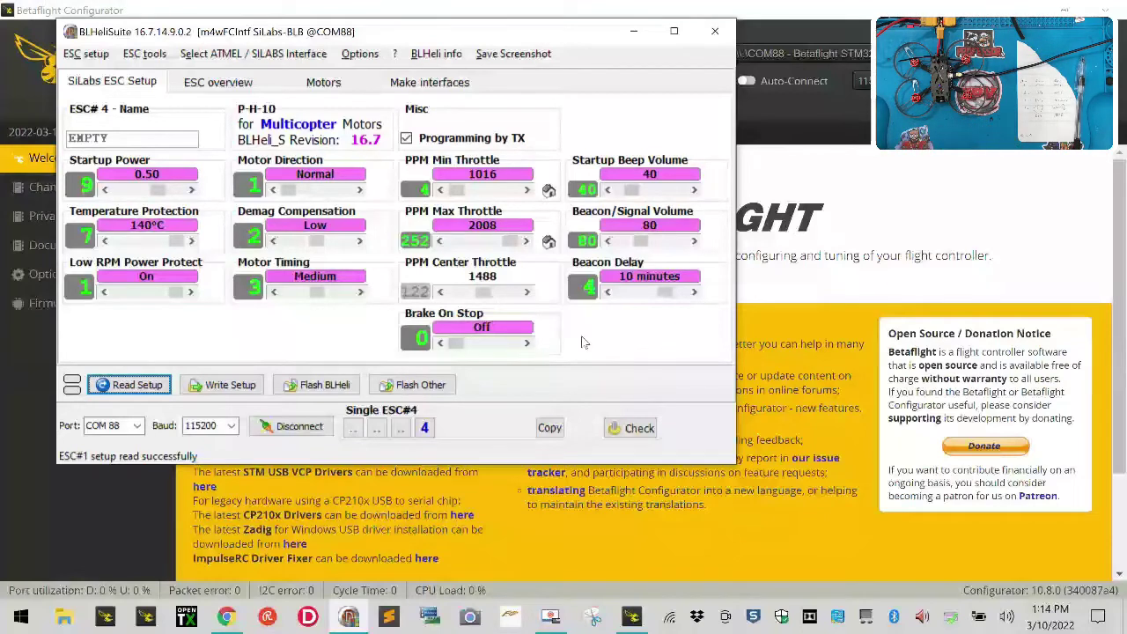
- Return to editing all four ESCs together, set PPM Min Throttle to 1016 and disable Programming by TX
left_click(352, 427)
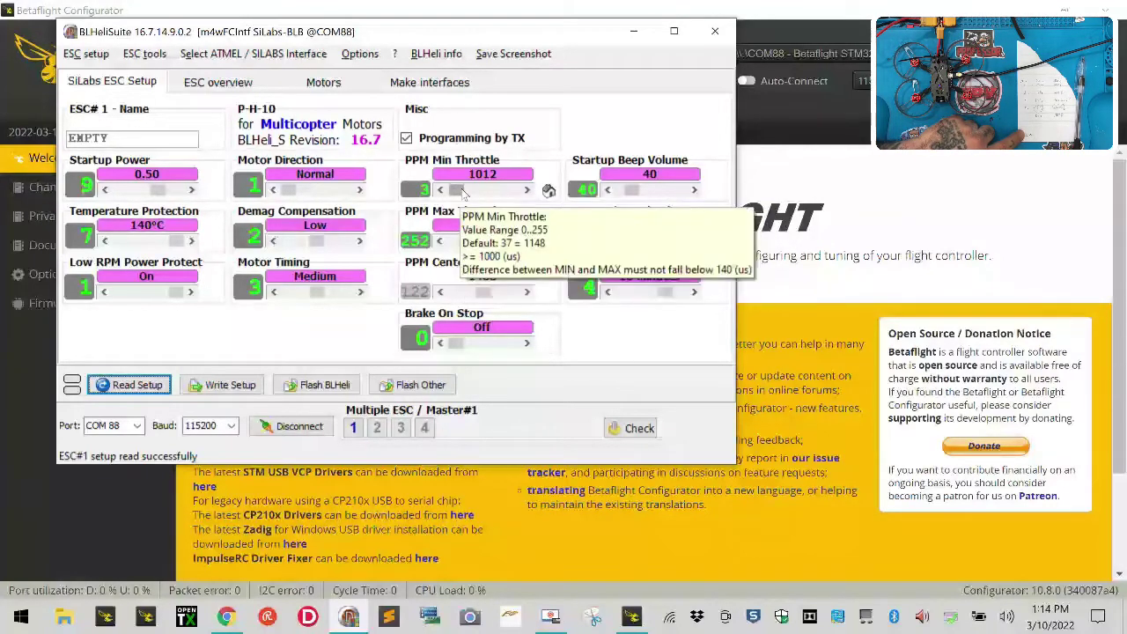
left_click(528, 191)
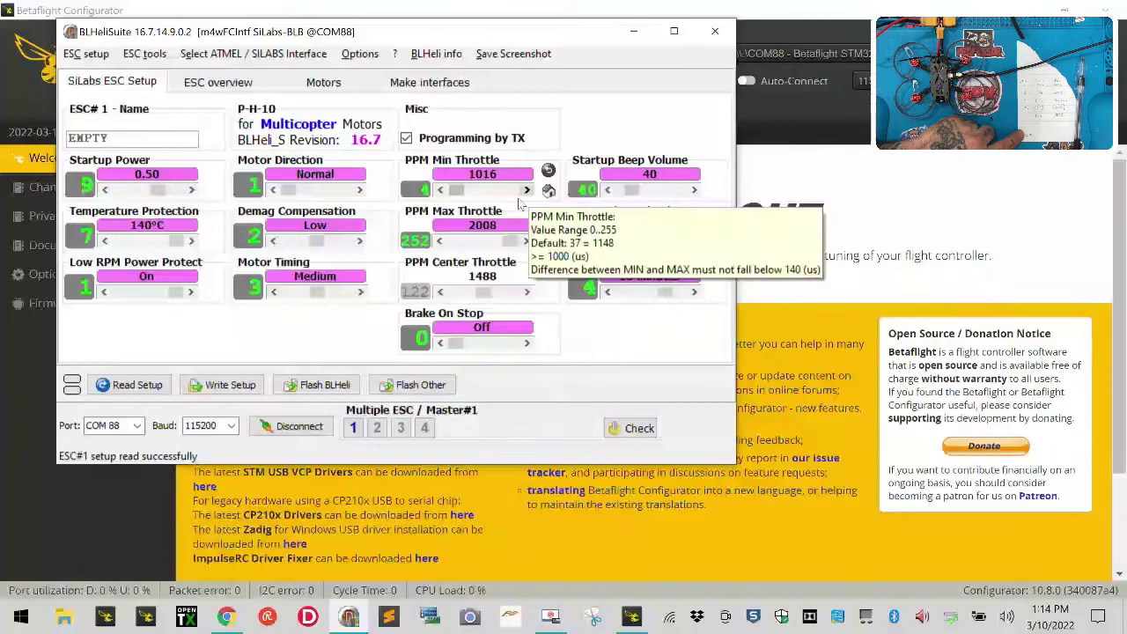
left_click(406, 138)
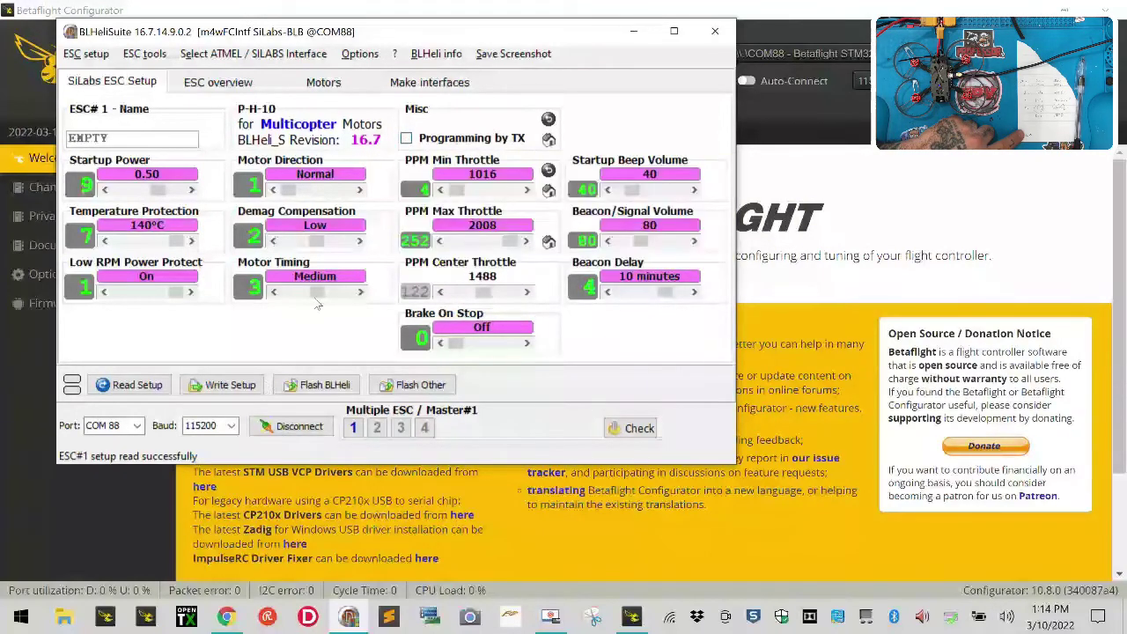
- Write the modified throttle setup to all four ESCs and disconnect the interface
left_click(227, 387)
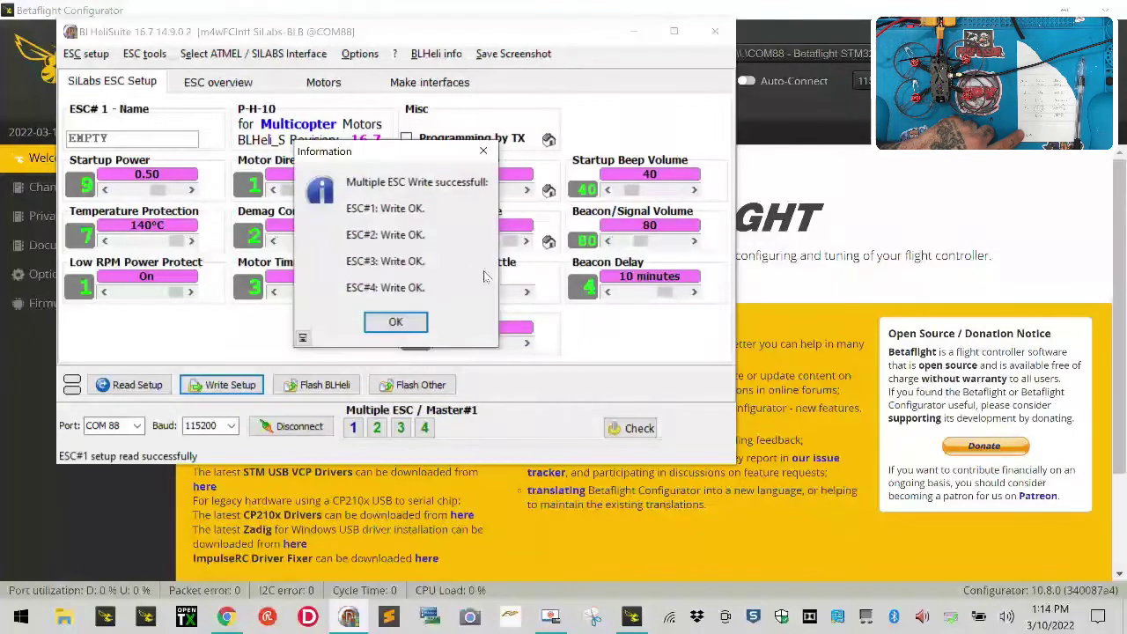
left_click(410, 325)
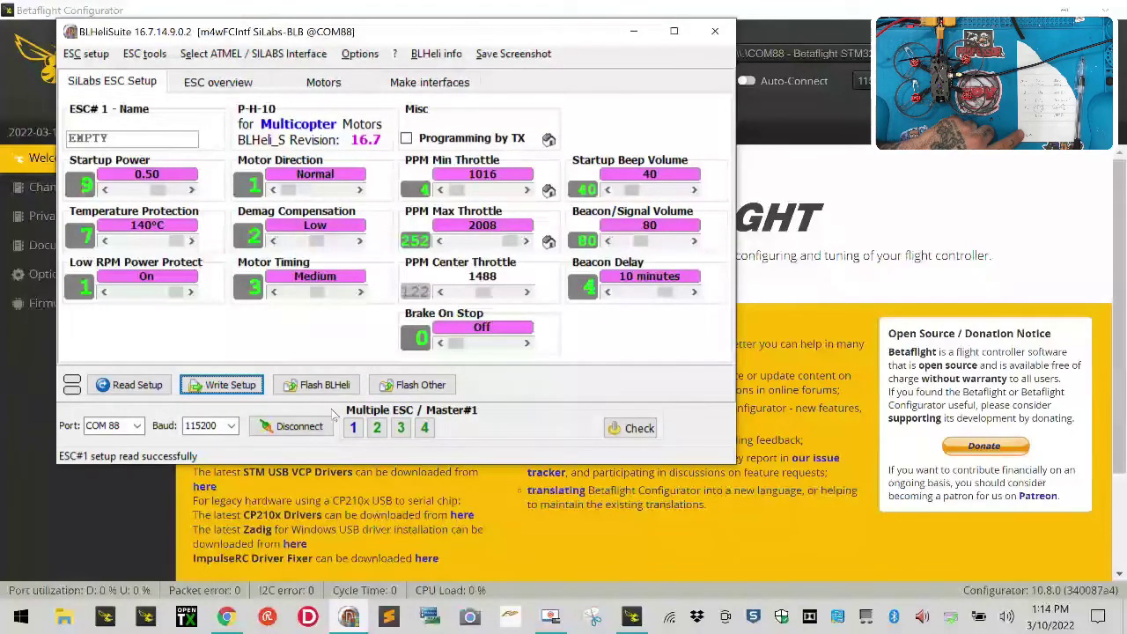
left_click(310, 428)
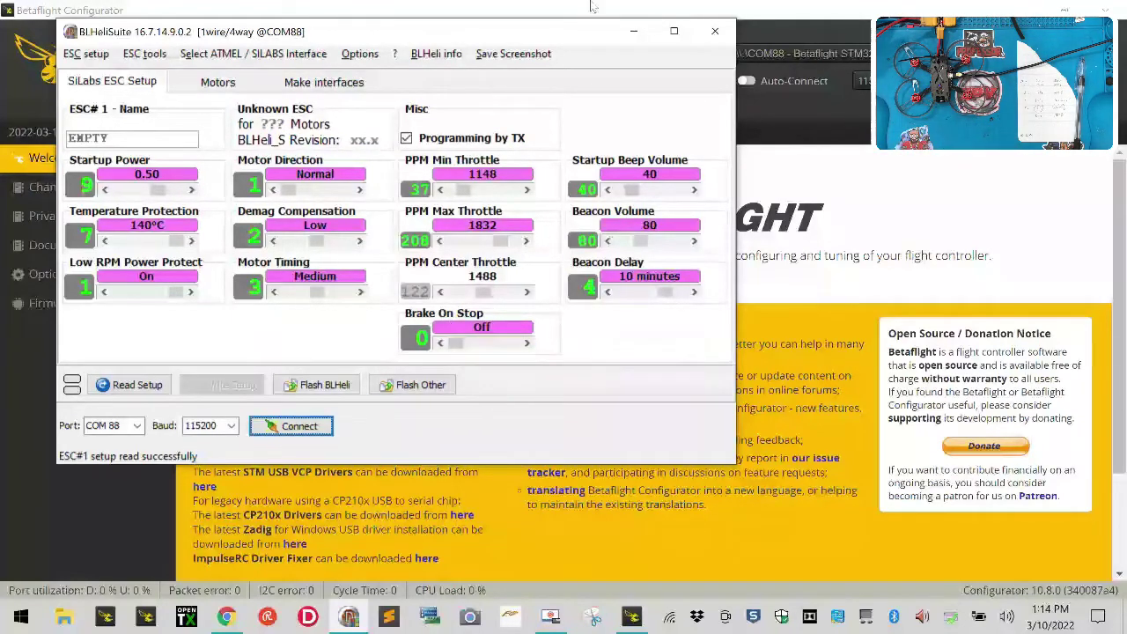
- Switch to Betaflight Configurator, connect the flight controller, and repeat the Z axis reset and accelerometer calibration
left_click(631, 30)
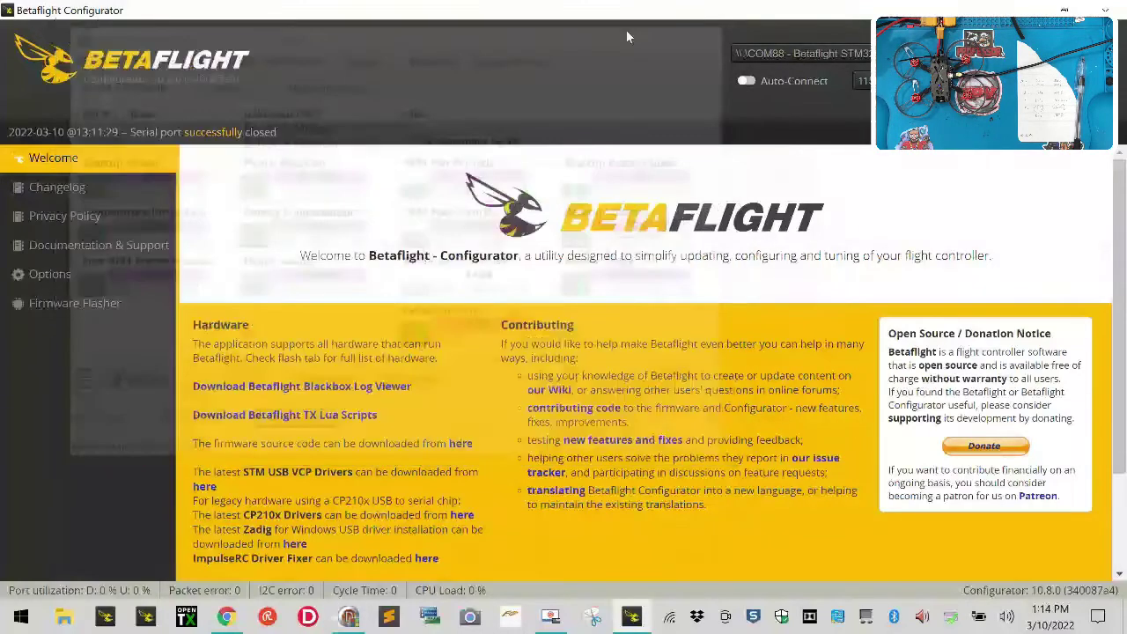
left_click(1085, 66)
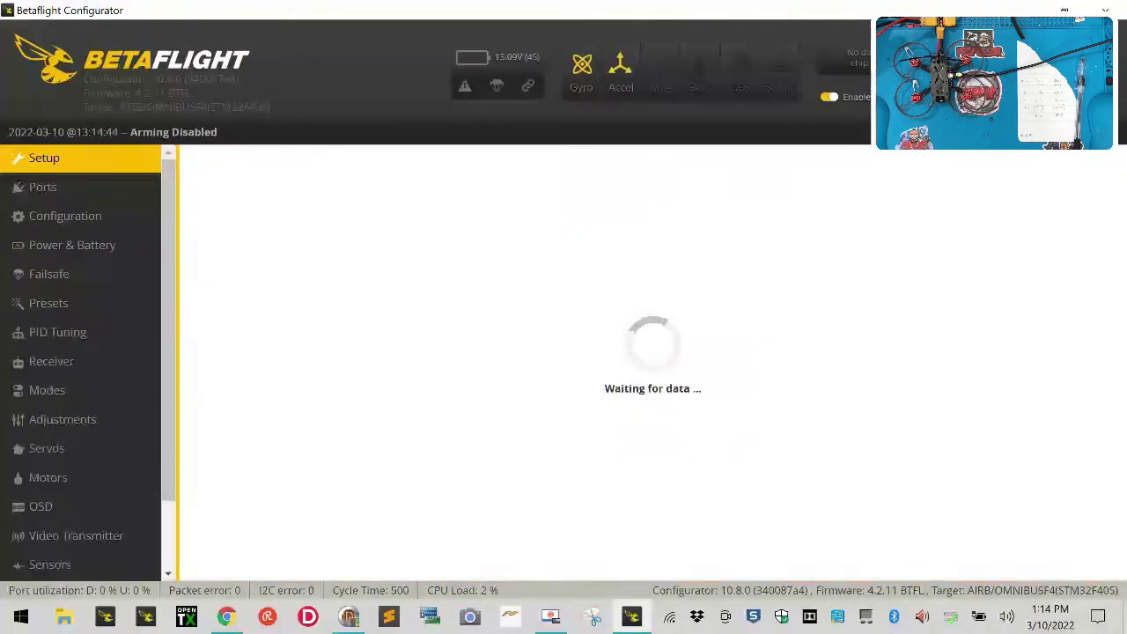
left_click(793, 353)
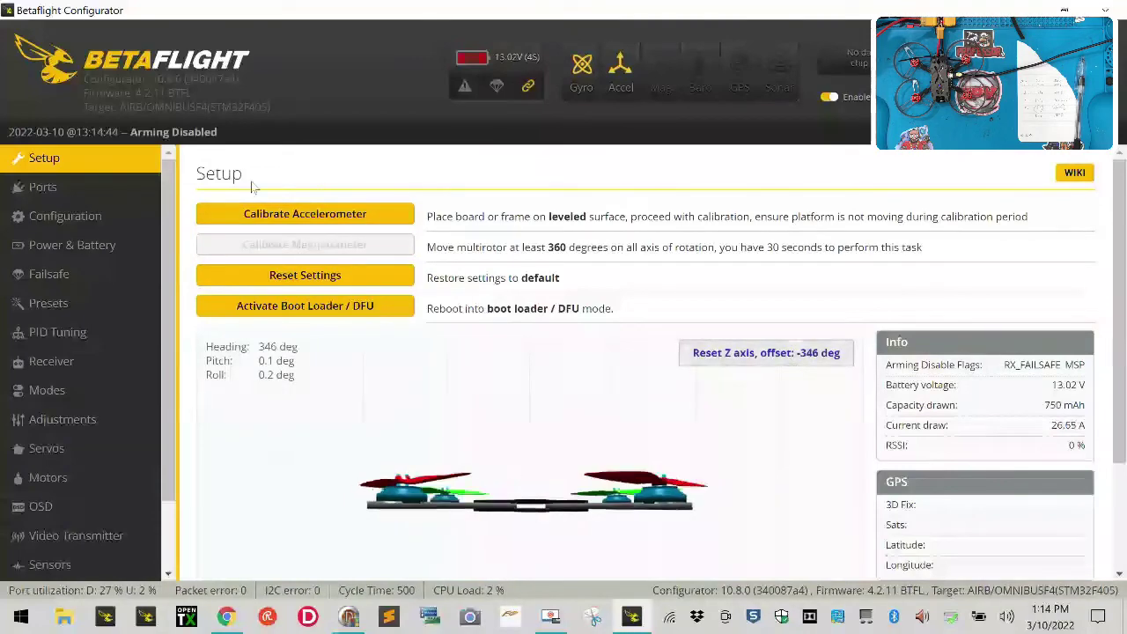
left_click(305, 214)
- Enable motor test mode and raise the master throttle to 1074 to test whether all four motors spin together
left_click(48, 480)
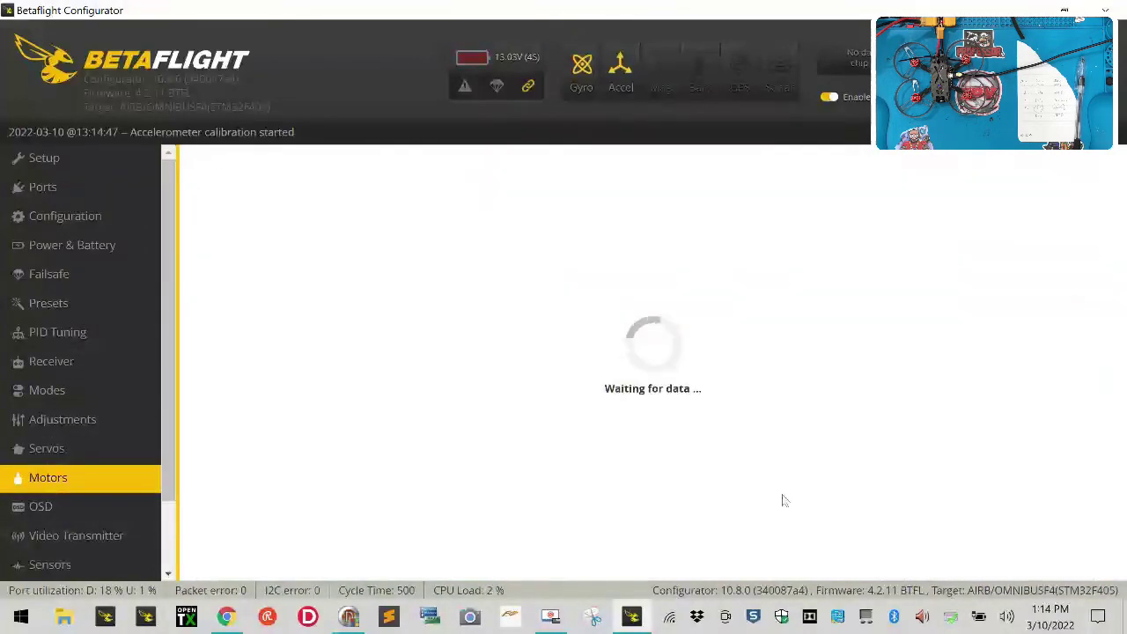
scroll(783, 495, "down", 2)
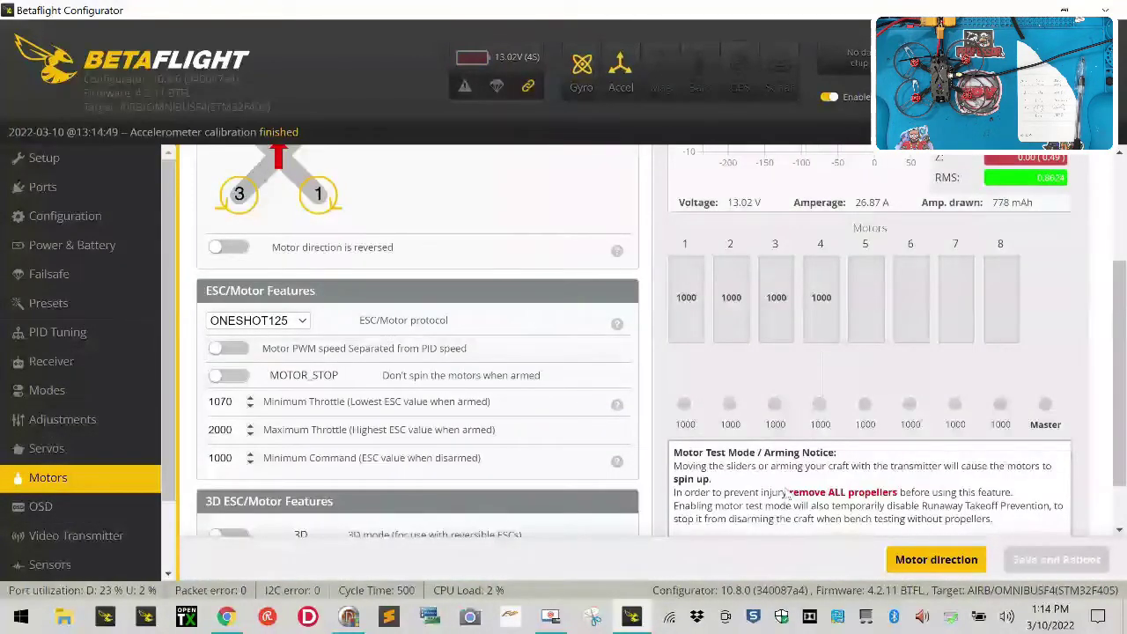
scroll(775, 493, "down", 1)
left_click(684, 482)
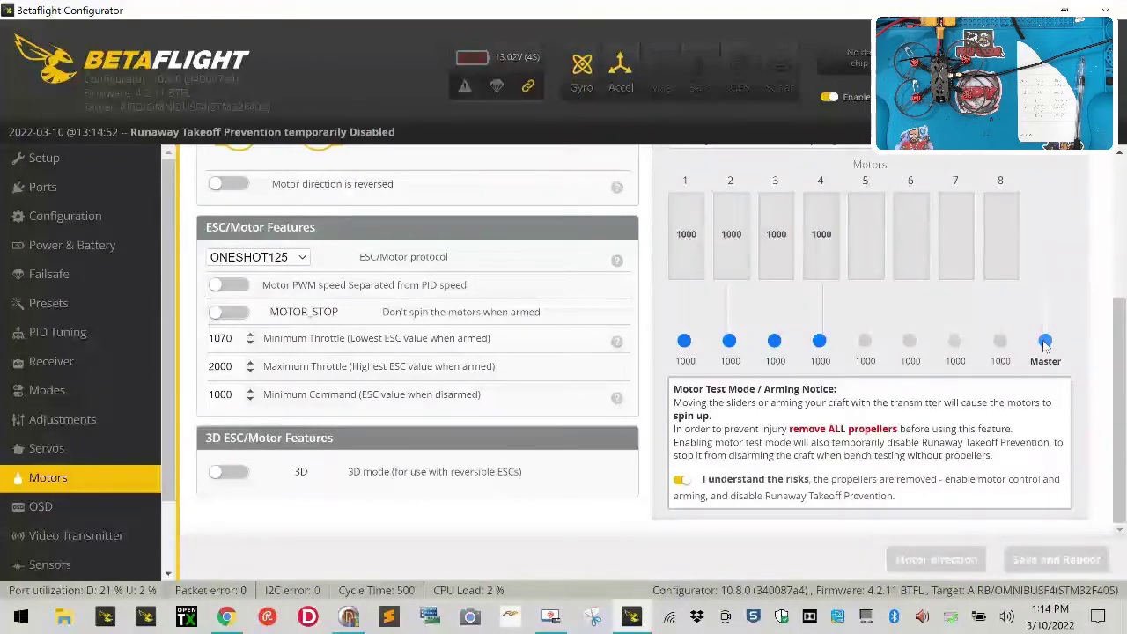
left_click_drag(1046, 346, 1045, 343)
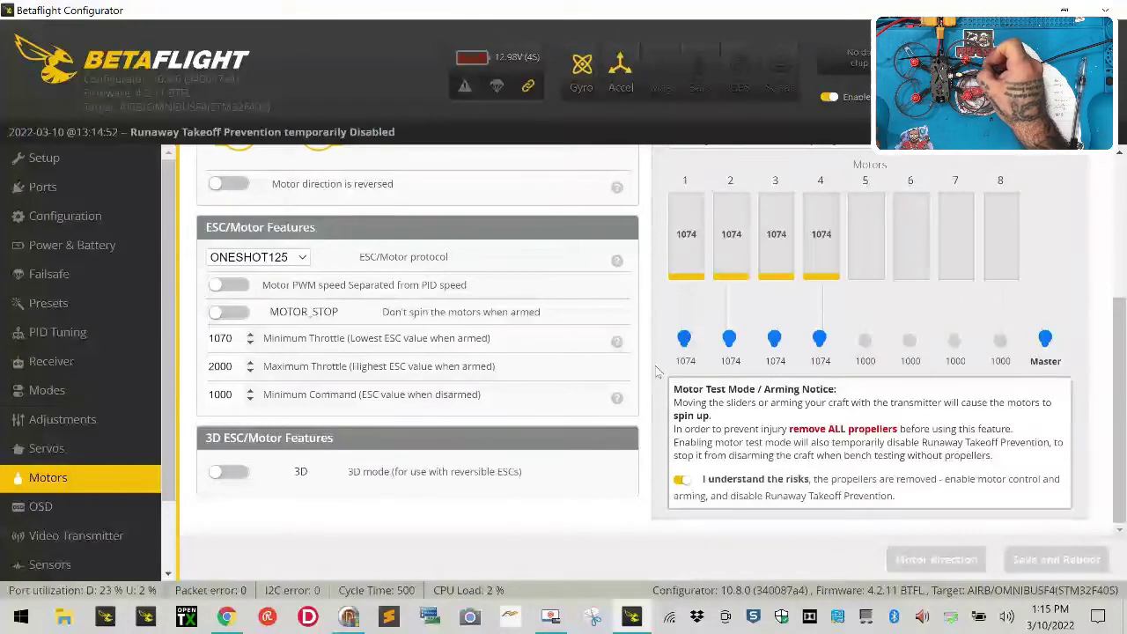
- Return the master throttle to 1000 and disable motor test mode
scroll(656, 372, "up", 1)
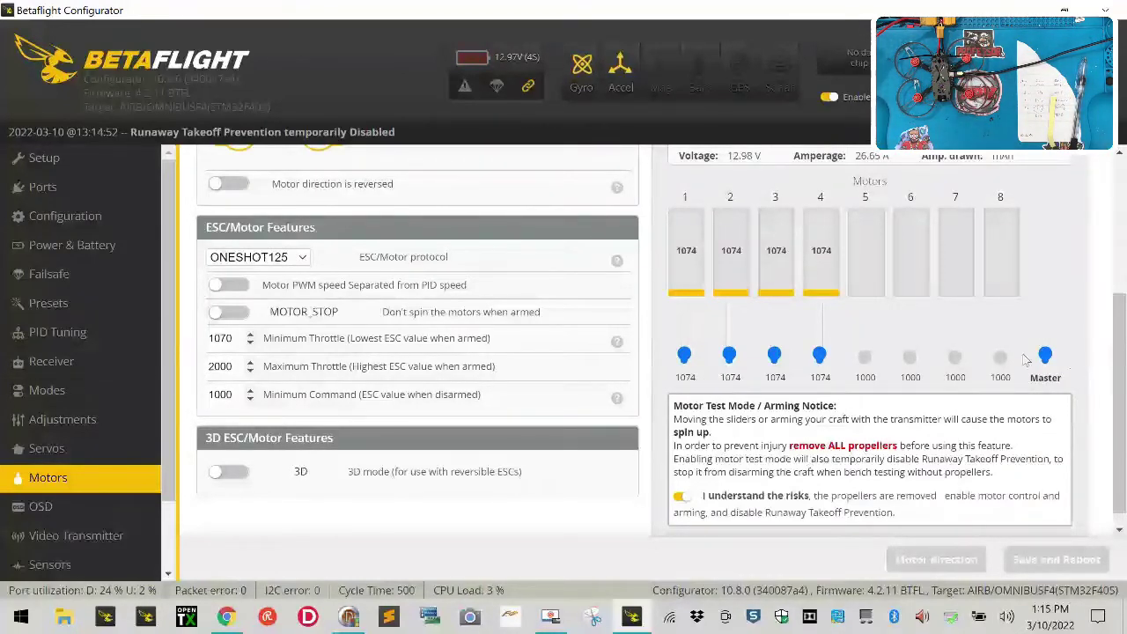
left_click_drag(1045, 355, 1042, 392)
left_click(683, 495)
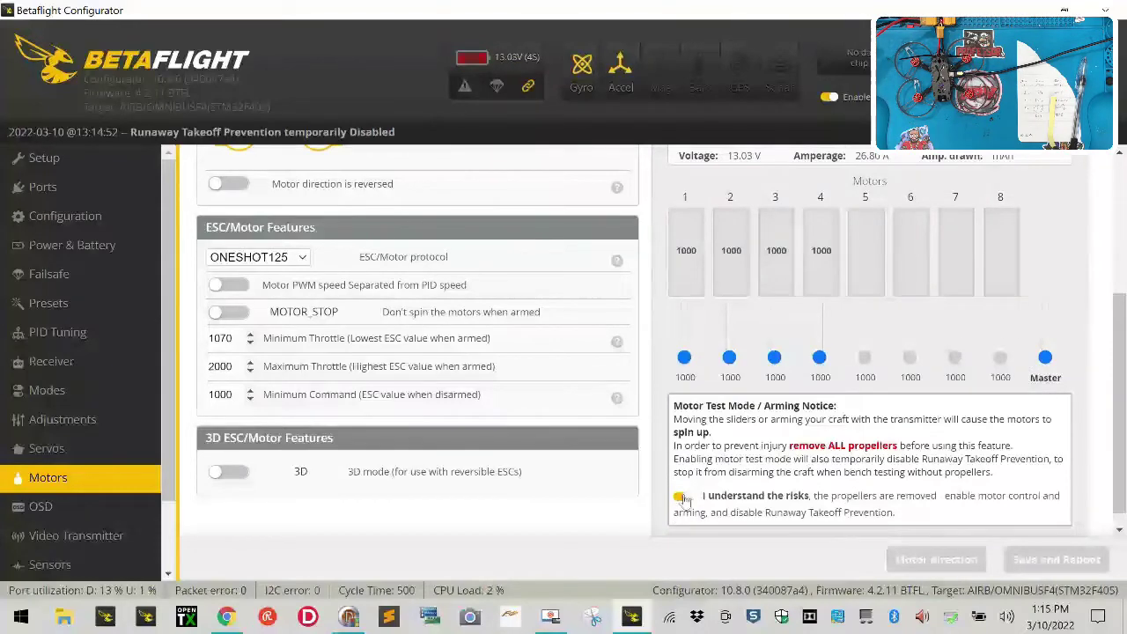
- Switch to BLHeliSuite, connect to the flight controller on COM 88, and read the setup of all four ESCs
scroll(453, 488, "up", 3)
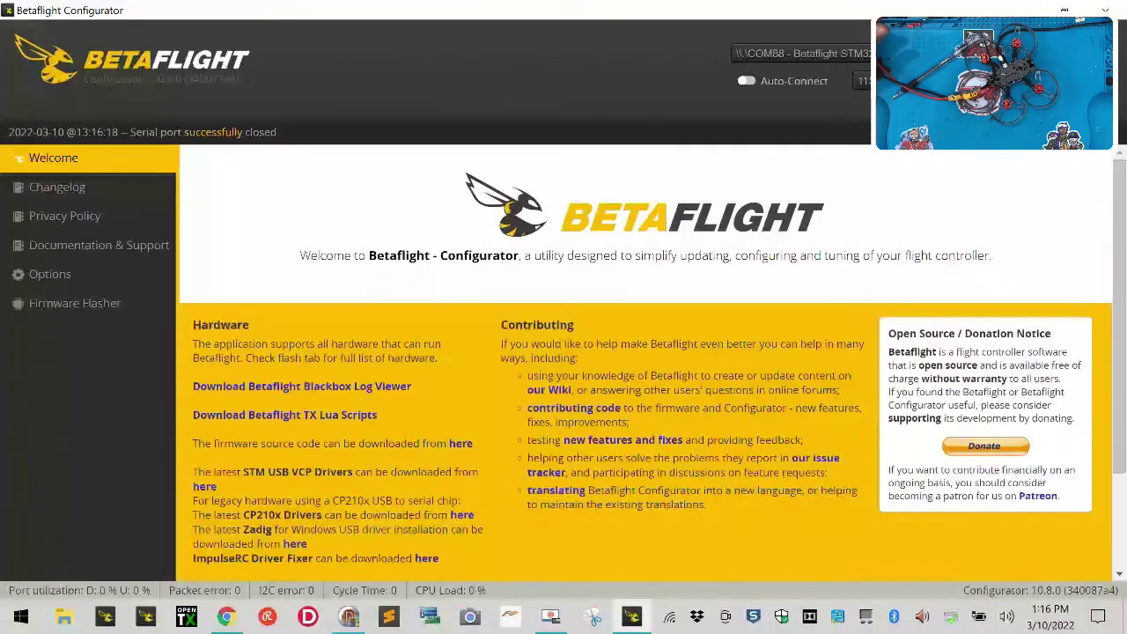
left_click(345, 618)
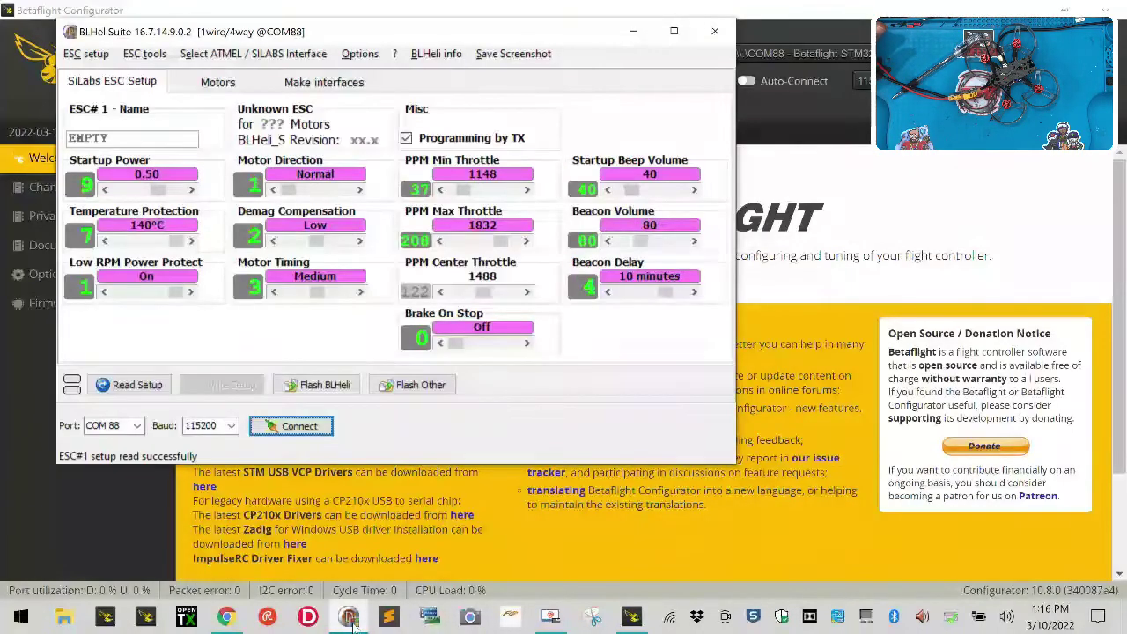
left_click(126, 384)
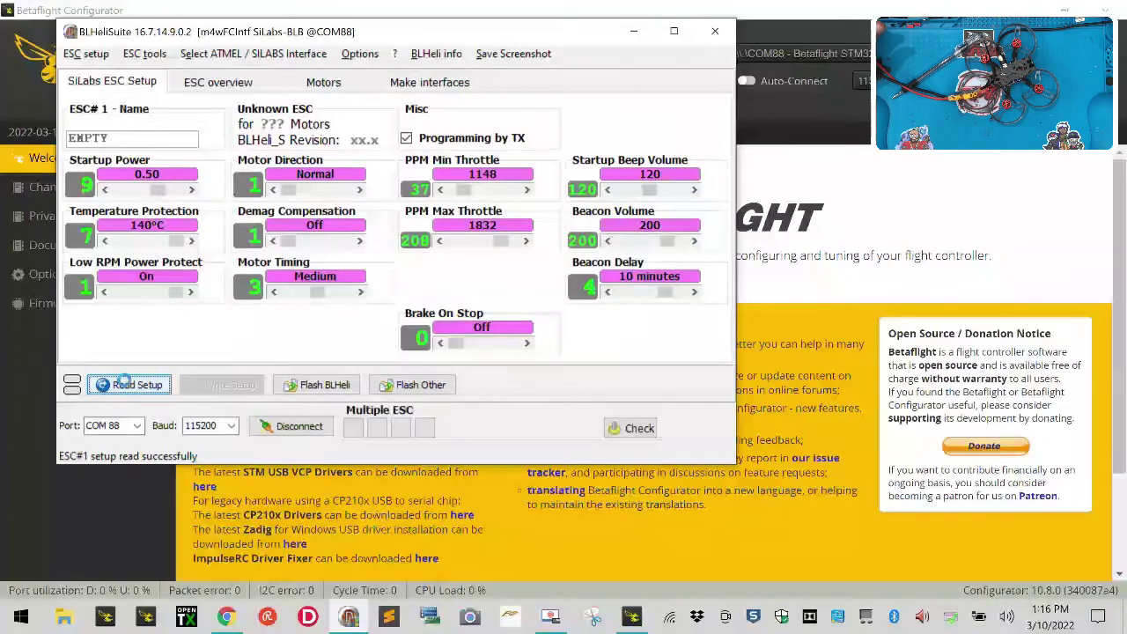
left_click(396, 375)
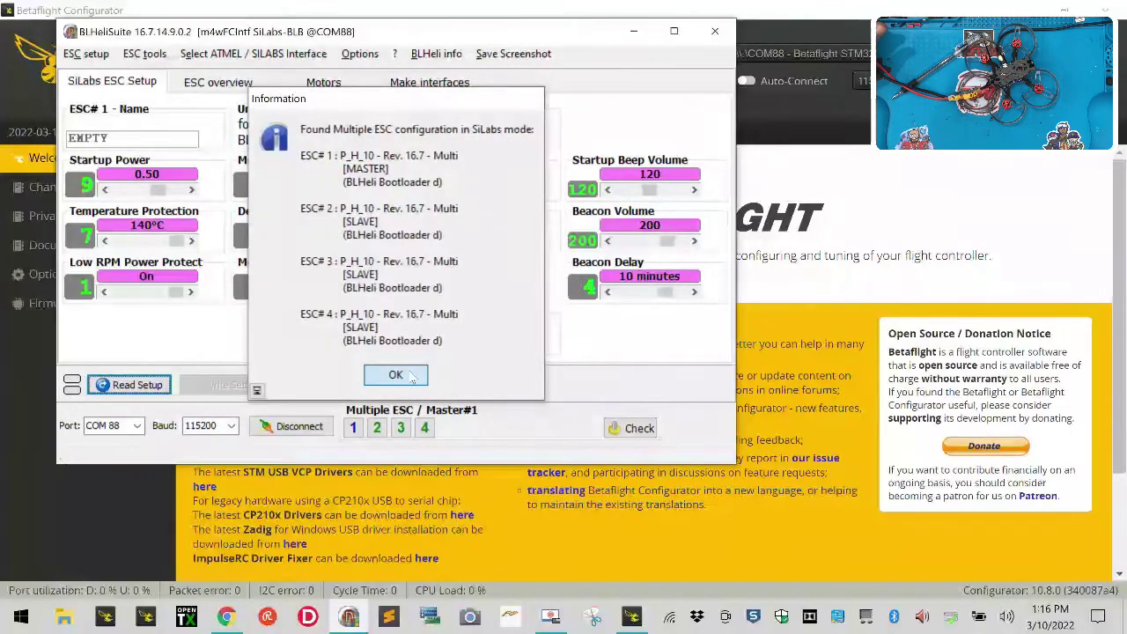
left_click(396, 277)
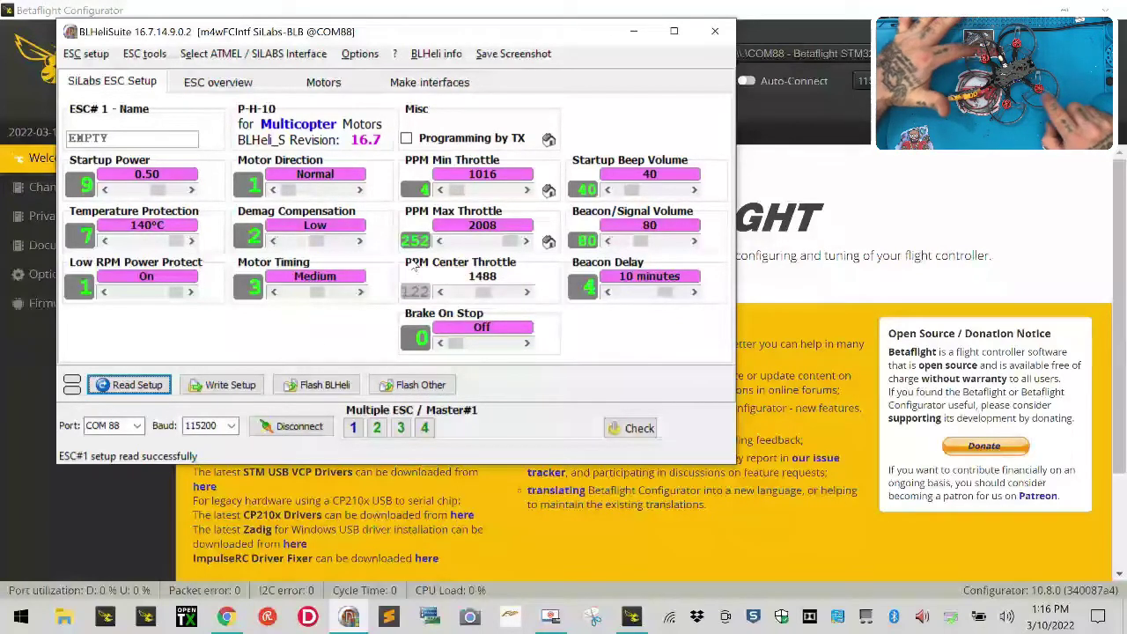
- Select ESC 2 as the single target, set its motor direction to Reversed, and write the setup
left_click(377, 427)
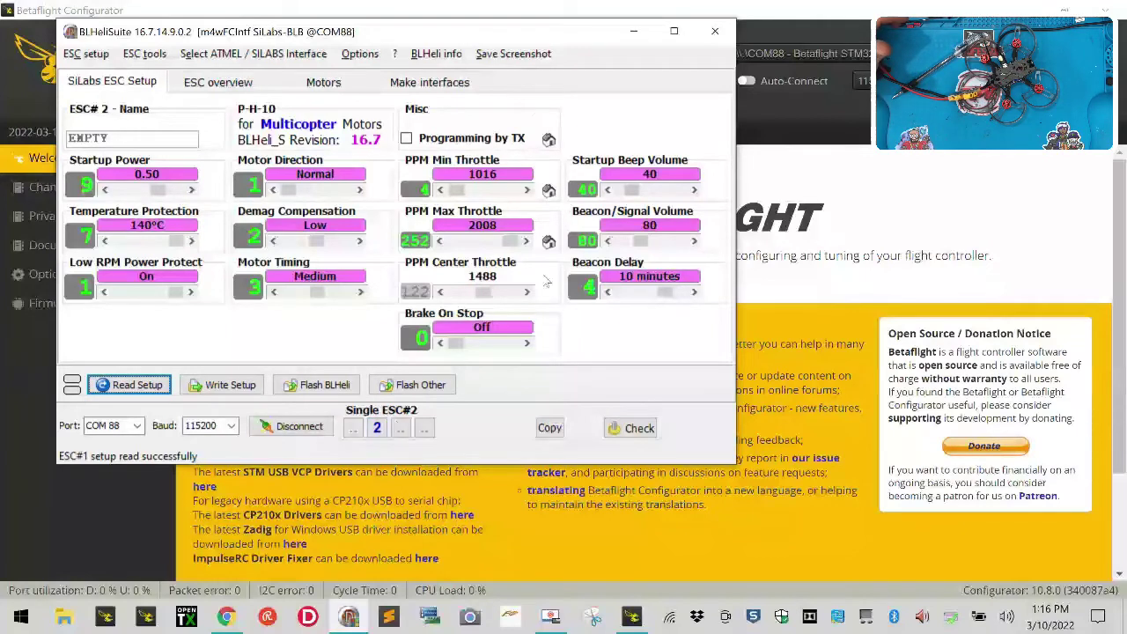
left_click(307, 195)
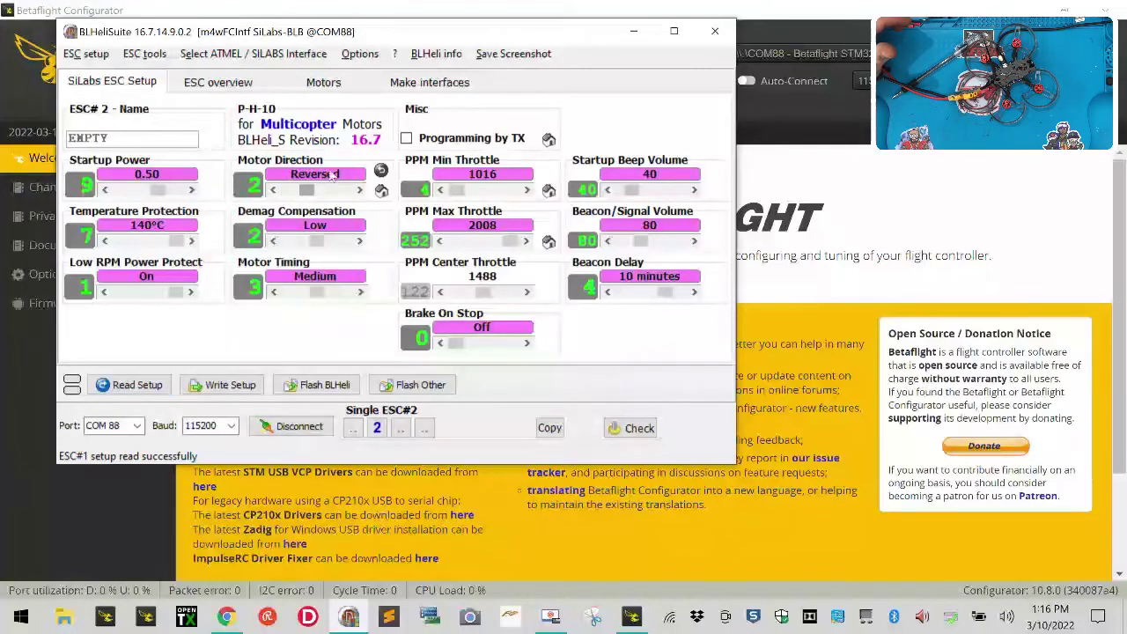
left_click(226, 385)
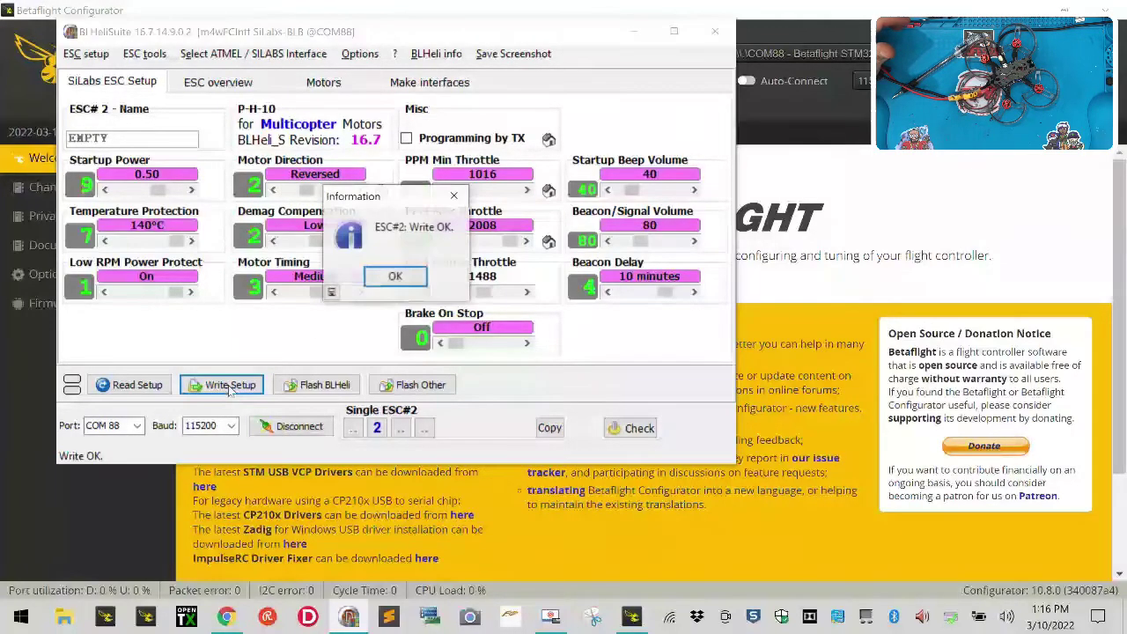
left_click(395, 276)
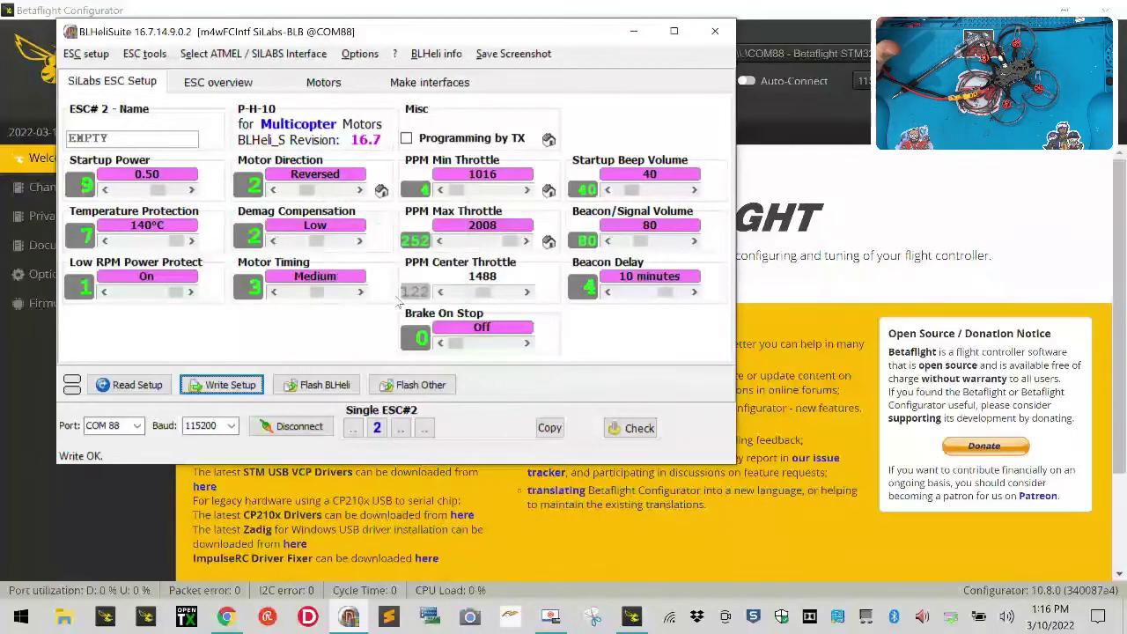
- Reverse the motor direction of ESC 3 as the single target, write its setup, and disconnect the interface
right_click(401, 429)
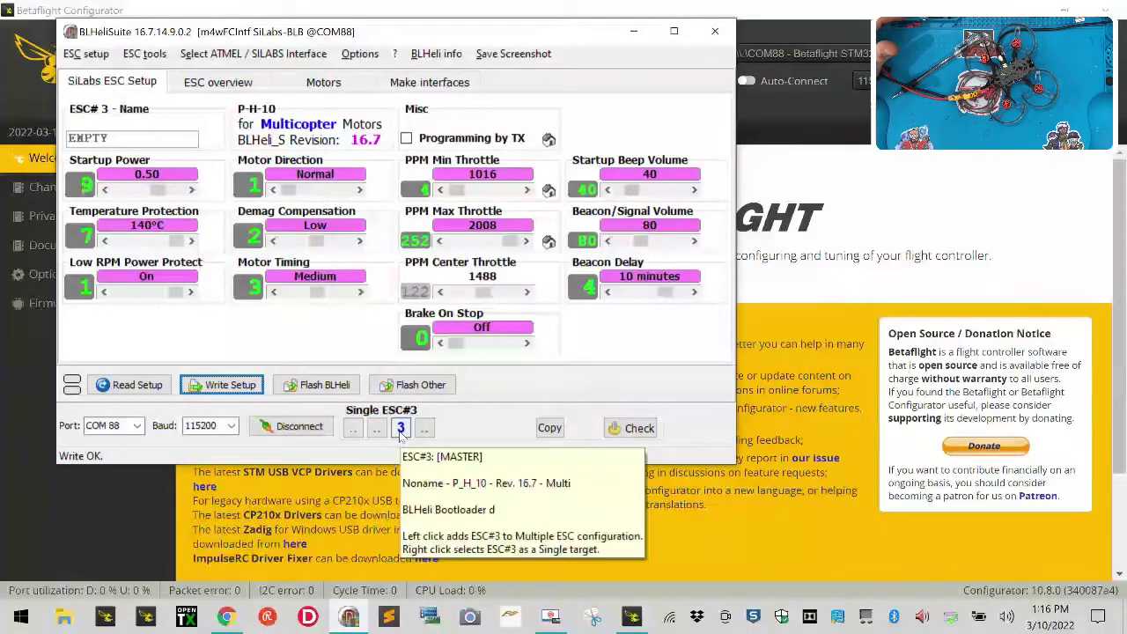
left_click(309, 191)
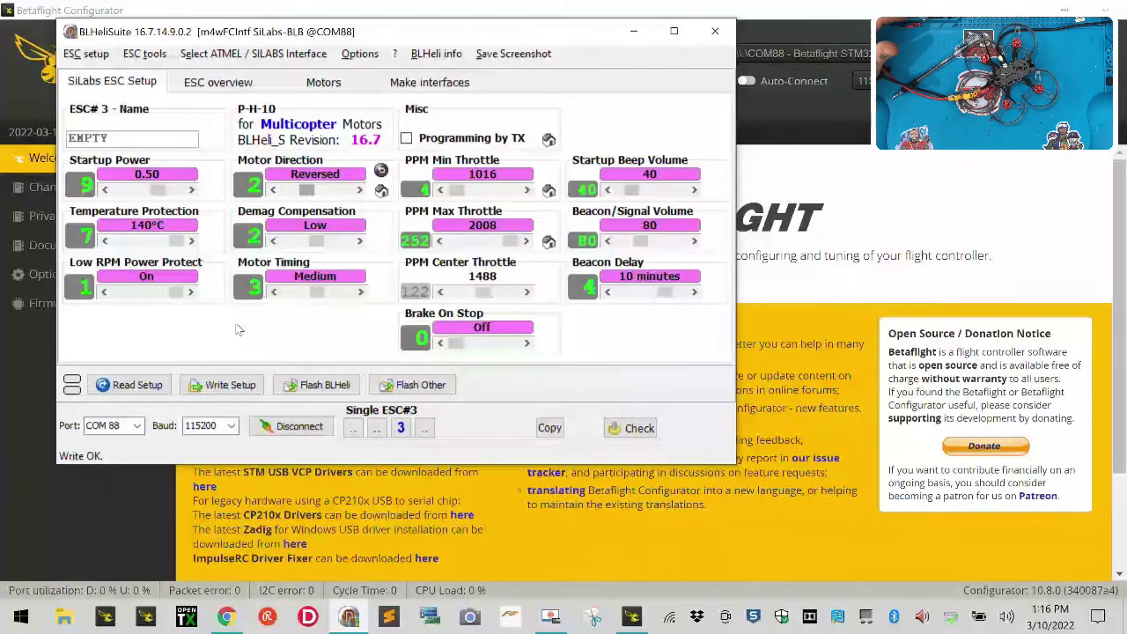
left_click(229, 391)
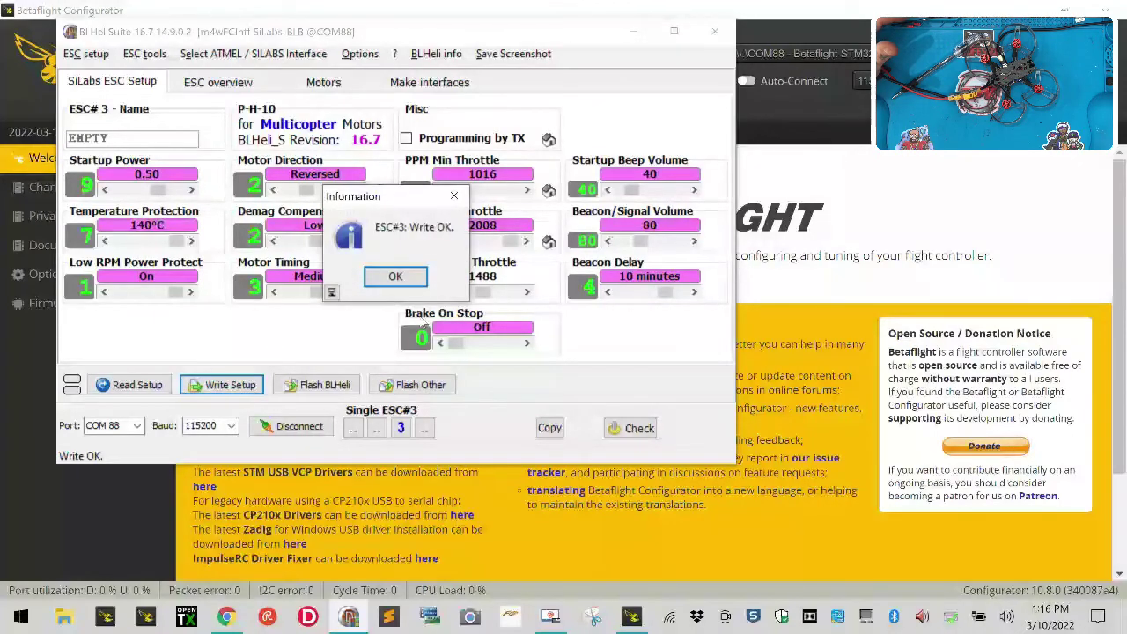
left_click(395, 279)
left_click(296, 429)
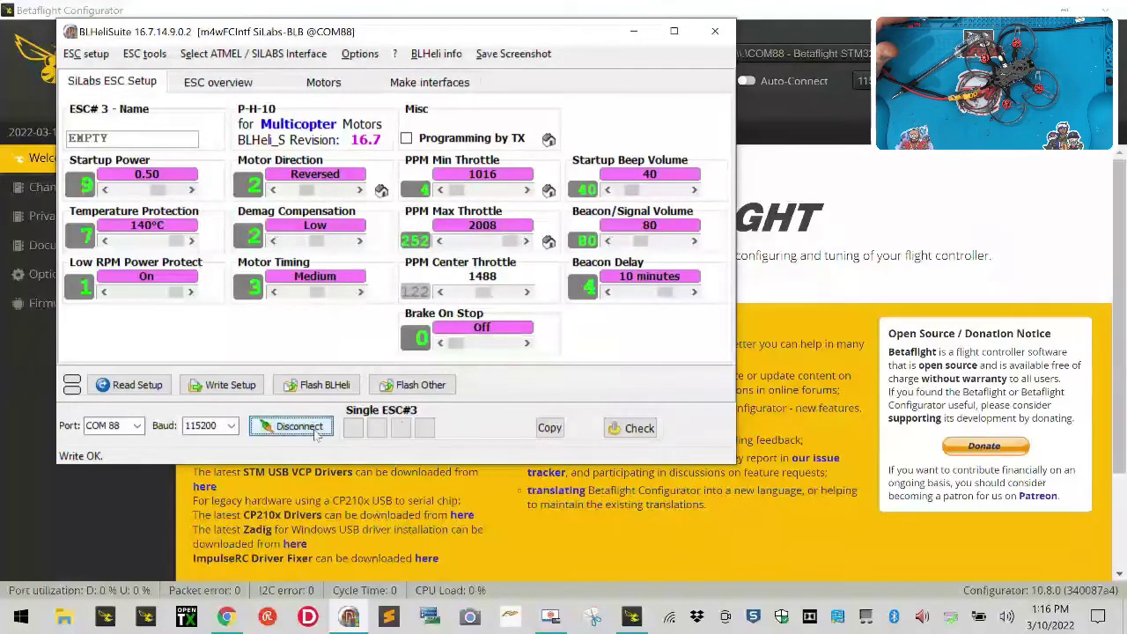
- Switch to Betaflight Configurator, connect the flight controller, and enable motor test mode for the Quad X motors
left_click(831, 10)
left_click(1079, 66)
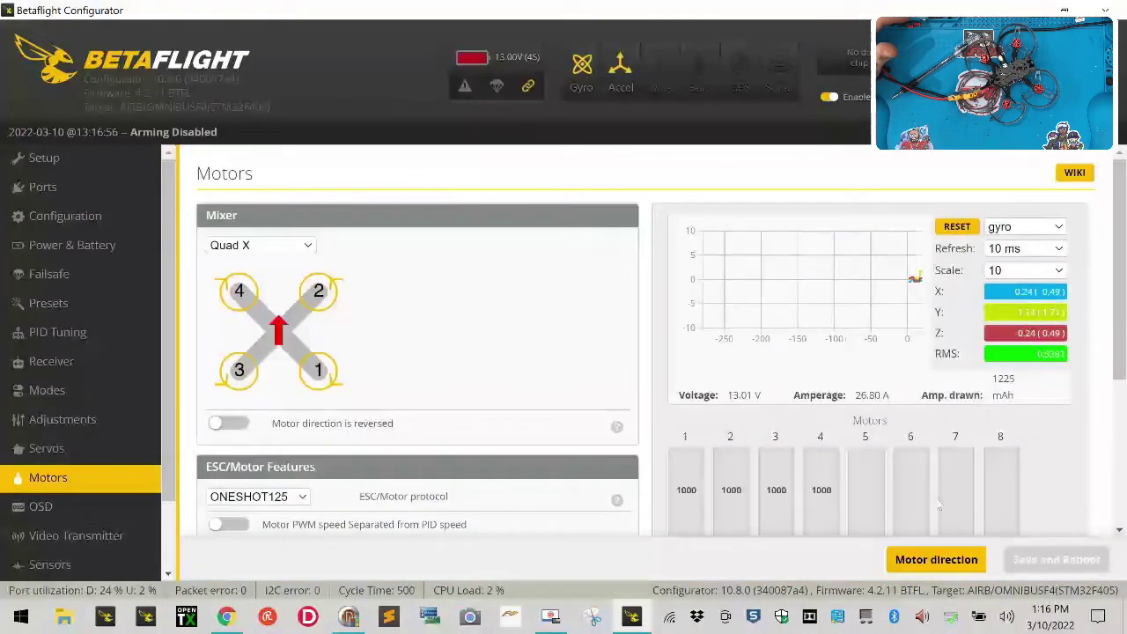
scroll(880, 436, "down", 2)
scroll(718, 477, "down", 1)
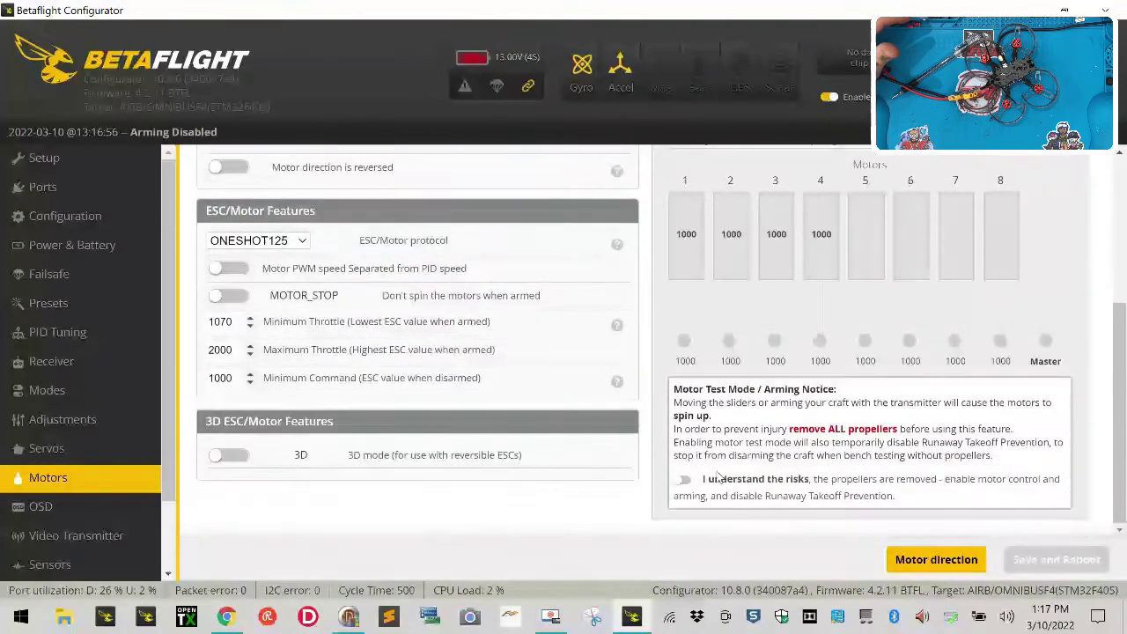
left_click(685, 480)
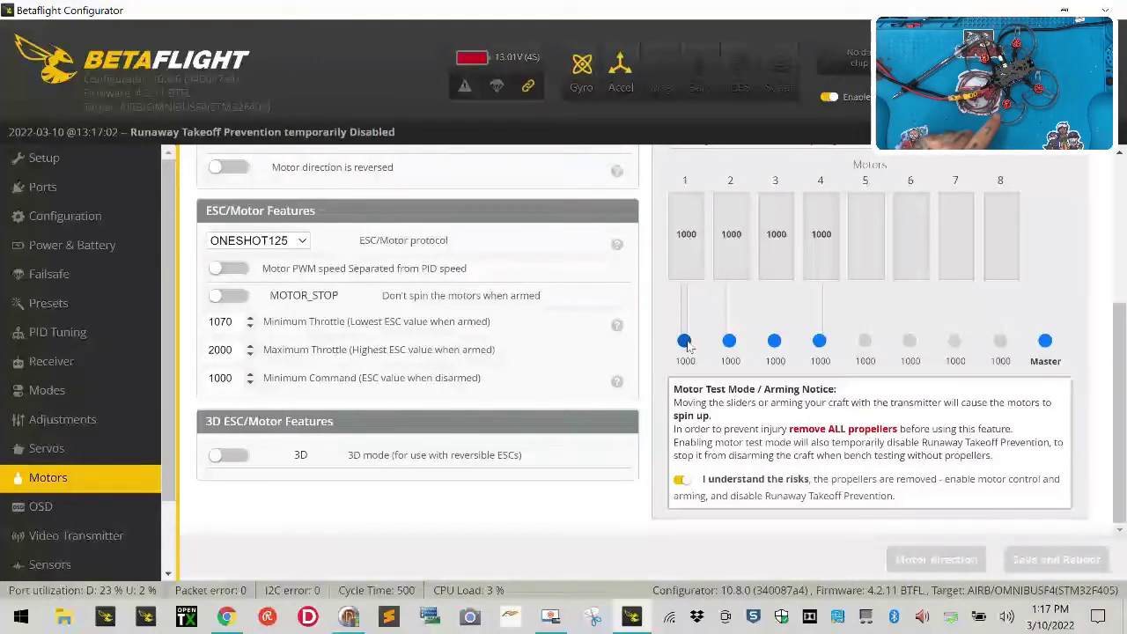
- Spin motors 1, 2 and 3 individually, with motor 2 at 1095, to check their rotation, and disable motor test mode
left_click_drag(688, 345, 692, 342)
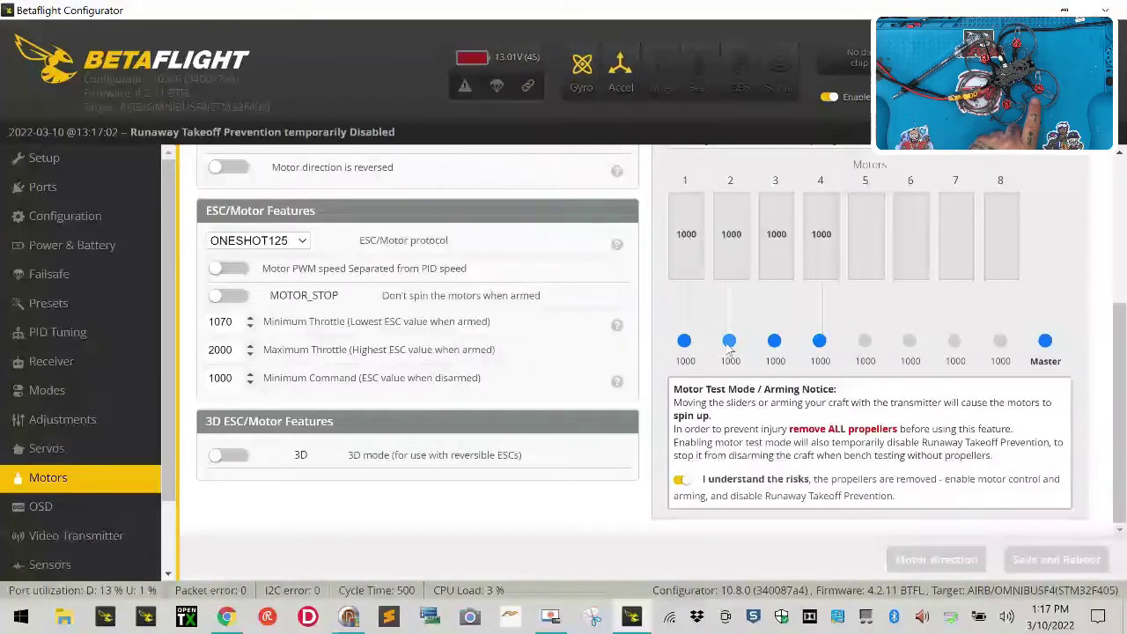
left_click_drag(729, 345, 730, 342)
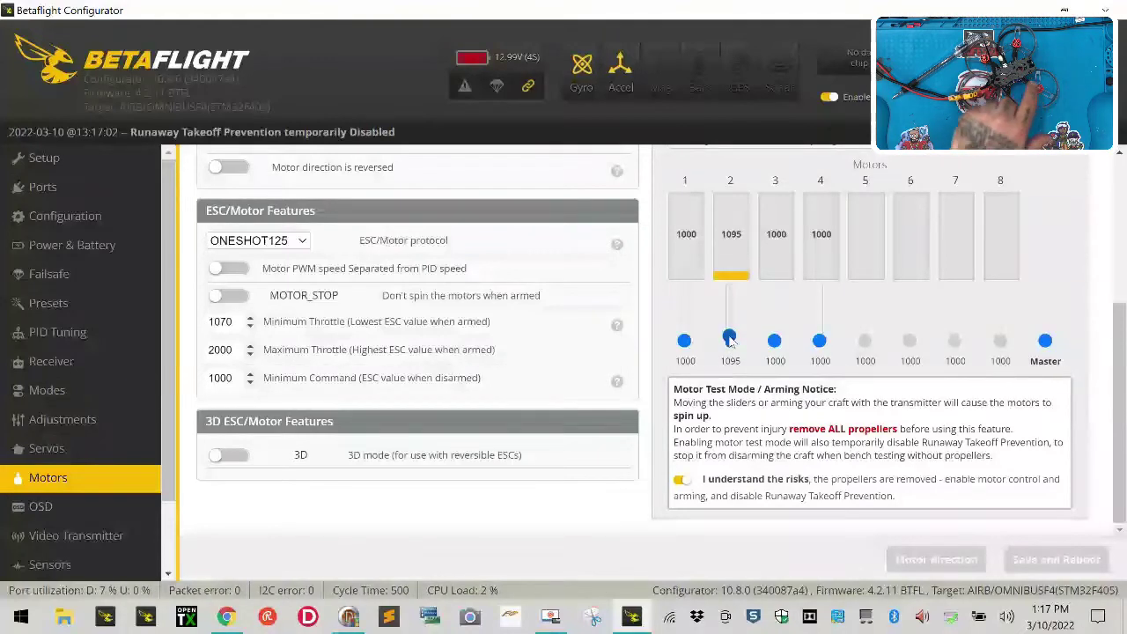
left_click_drag(729, 340, 730, 353)
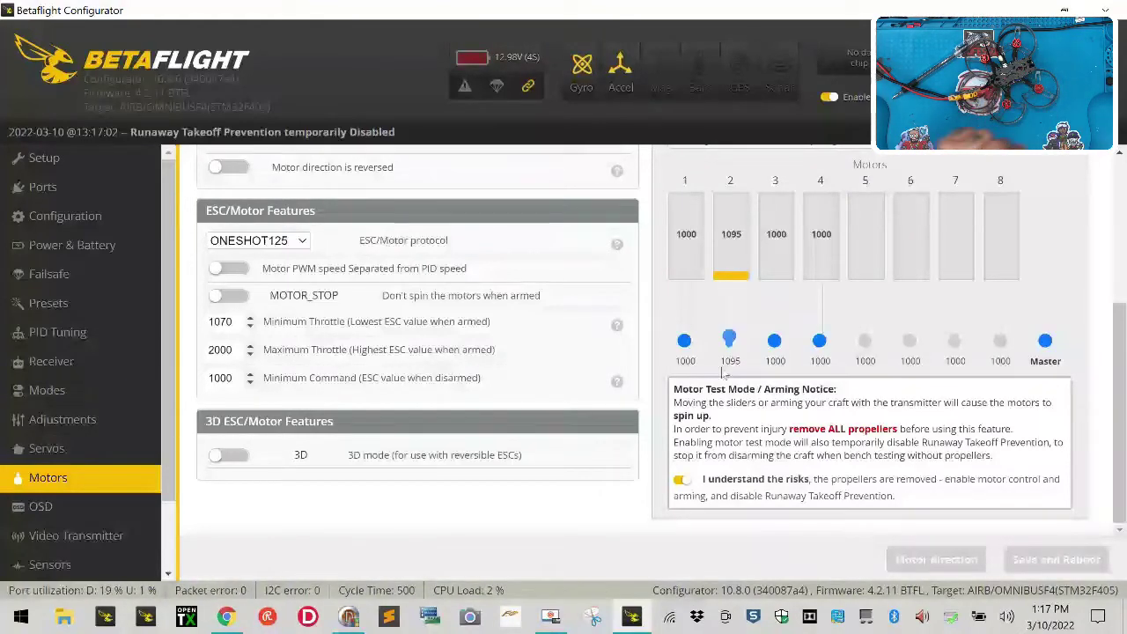
left_click(775, 345)
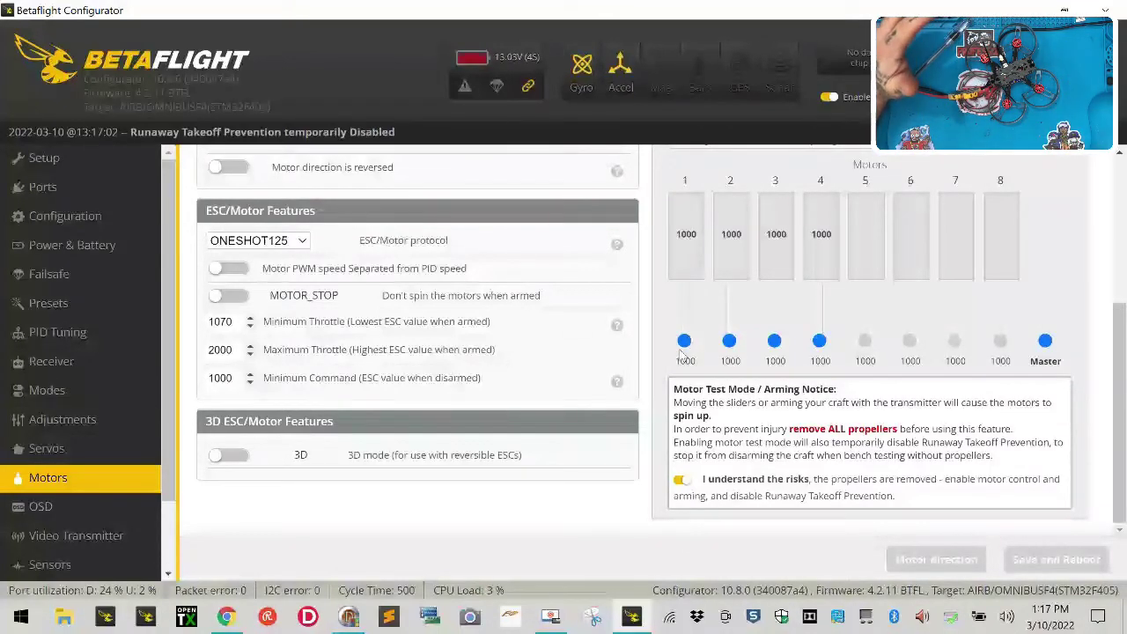
left_click(681, 481)
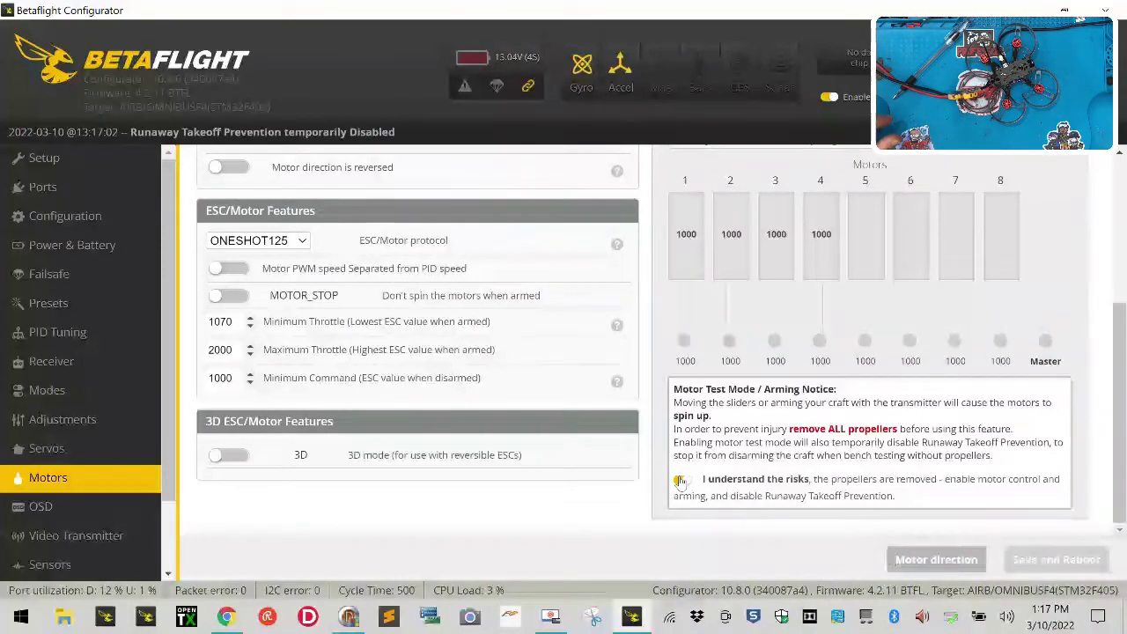